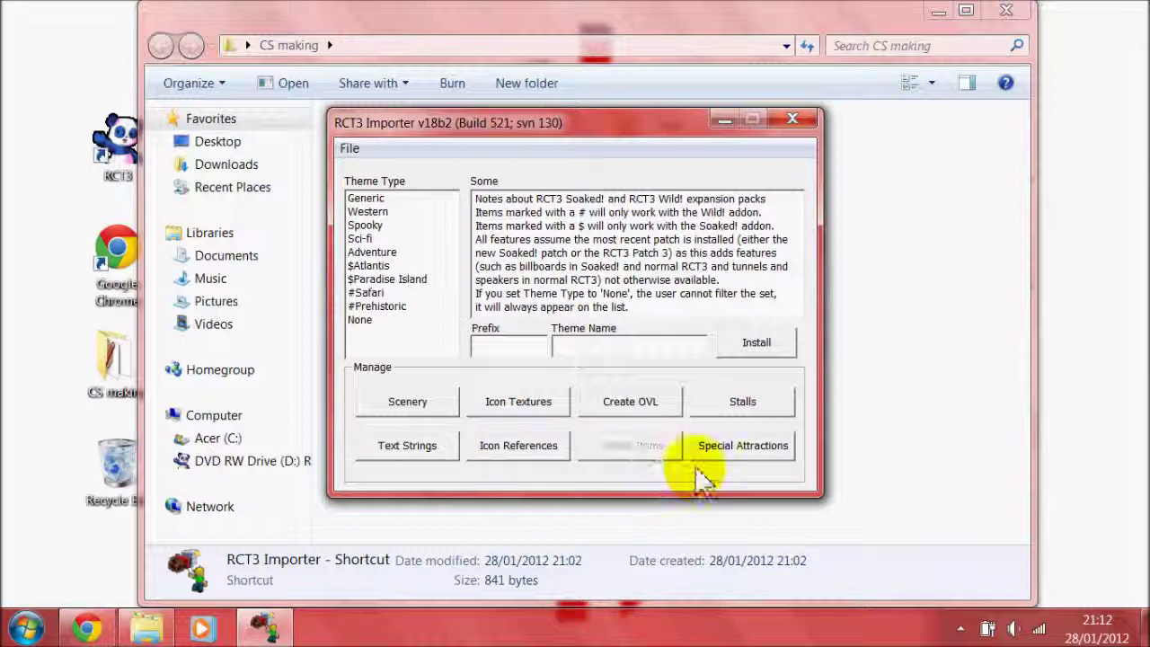
Save Tutorial as the default theme prefix and restart the RCT3 Importer.
click(496, 348)
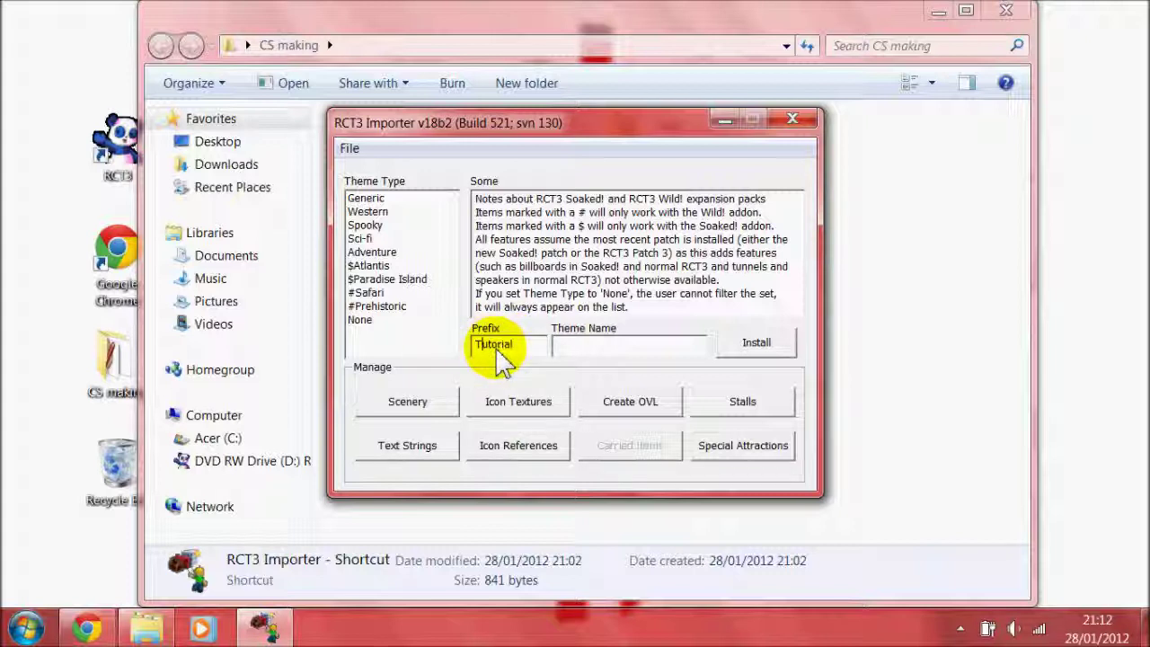
click(350, 148)
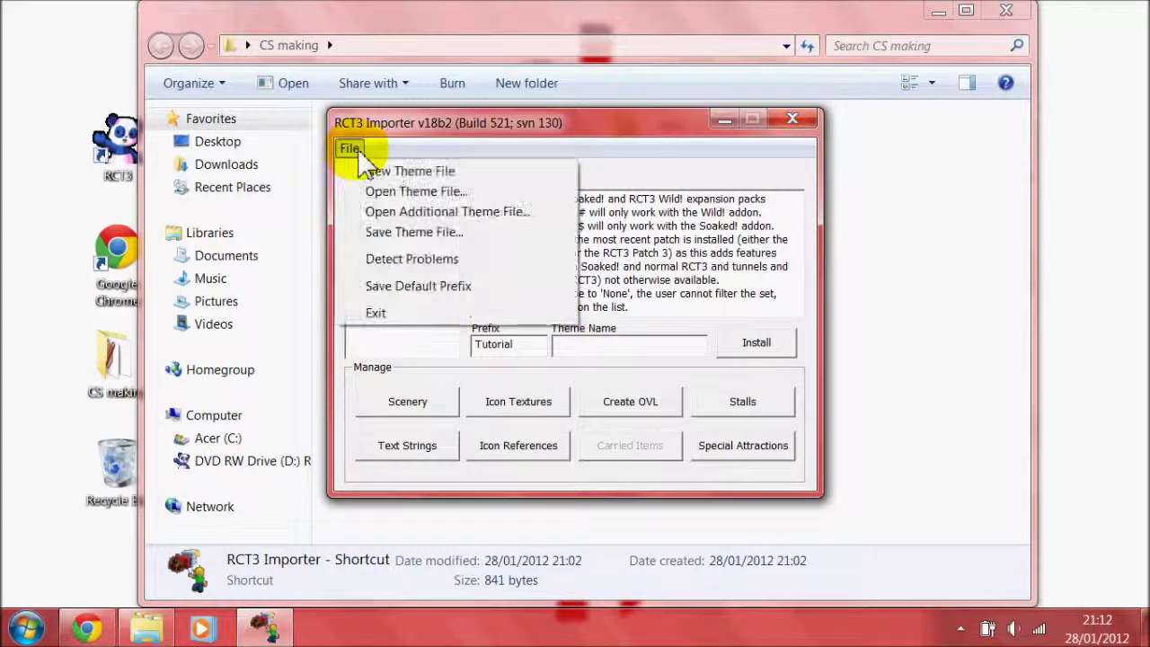
click(413, 285)
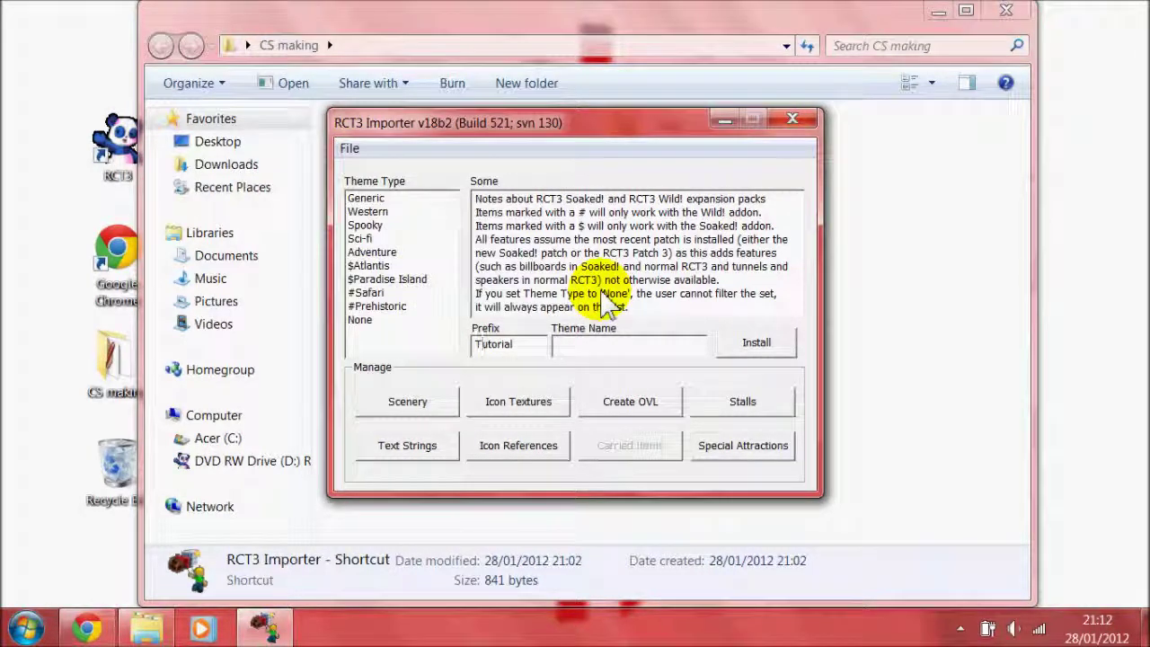
click(792, 122)
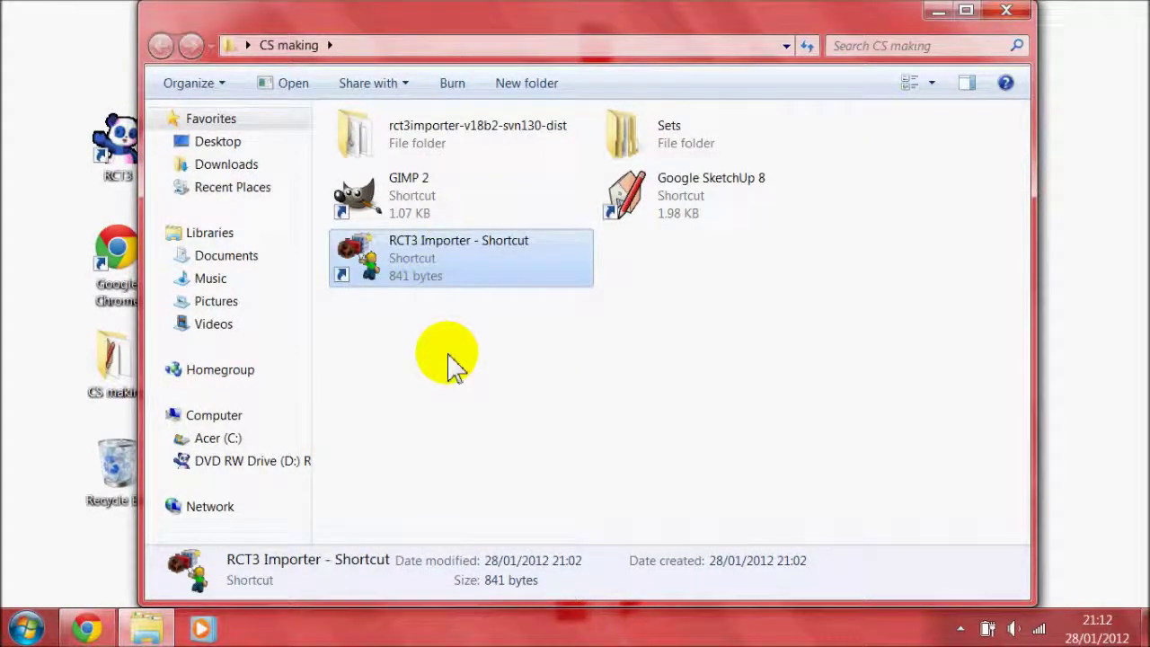
key(Return)
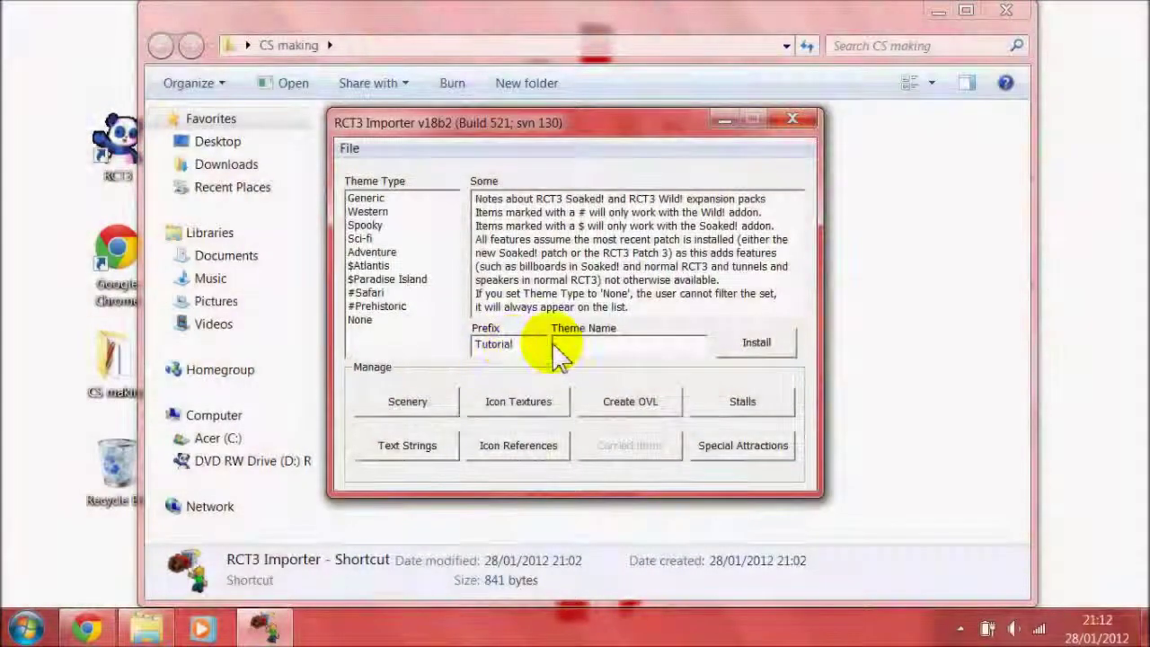
In a new OVL, add the texture sharedtexture.JPG from CS making\Sets\Tutorials with no alpha channel and no recolourable colours.
click(638, 408)
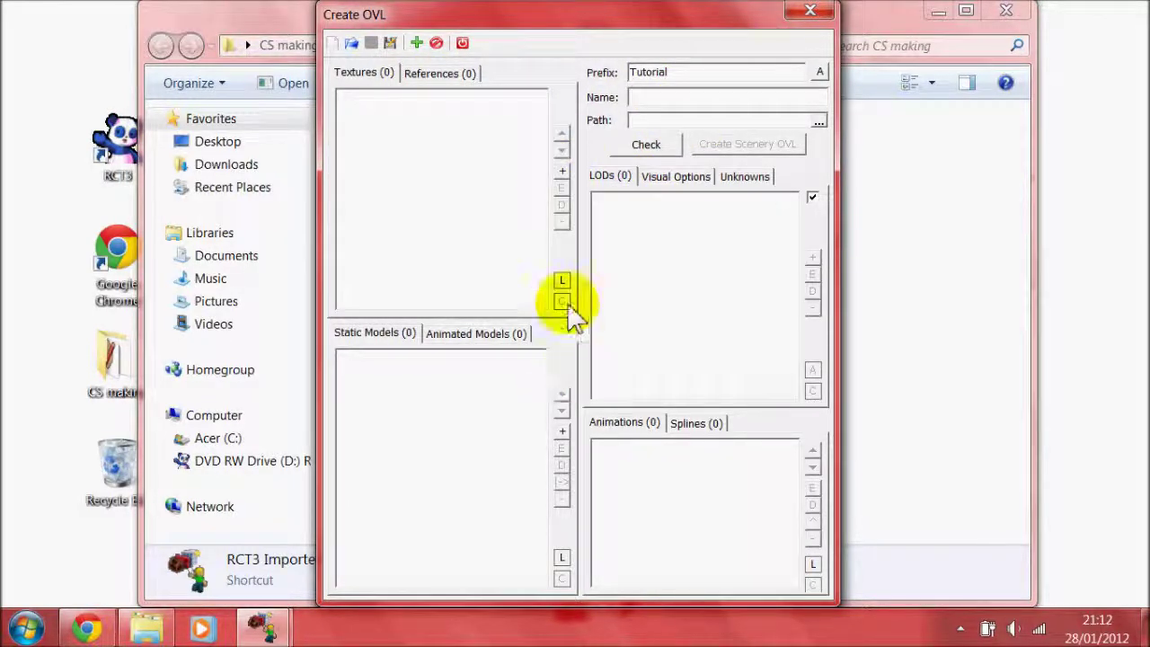
click(561, 171)
click(355, 234)
double_click(356, 234)
double_click(353, 233)
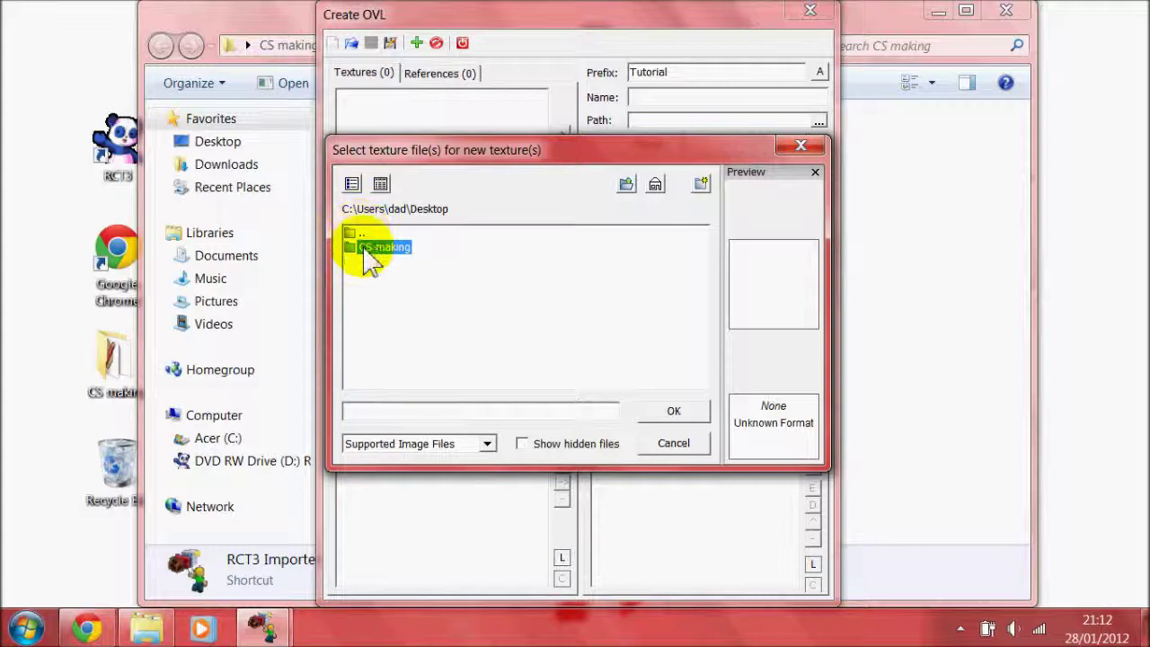
double_click(370, 248)
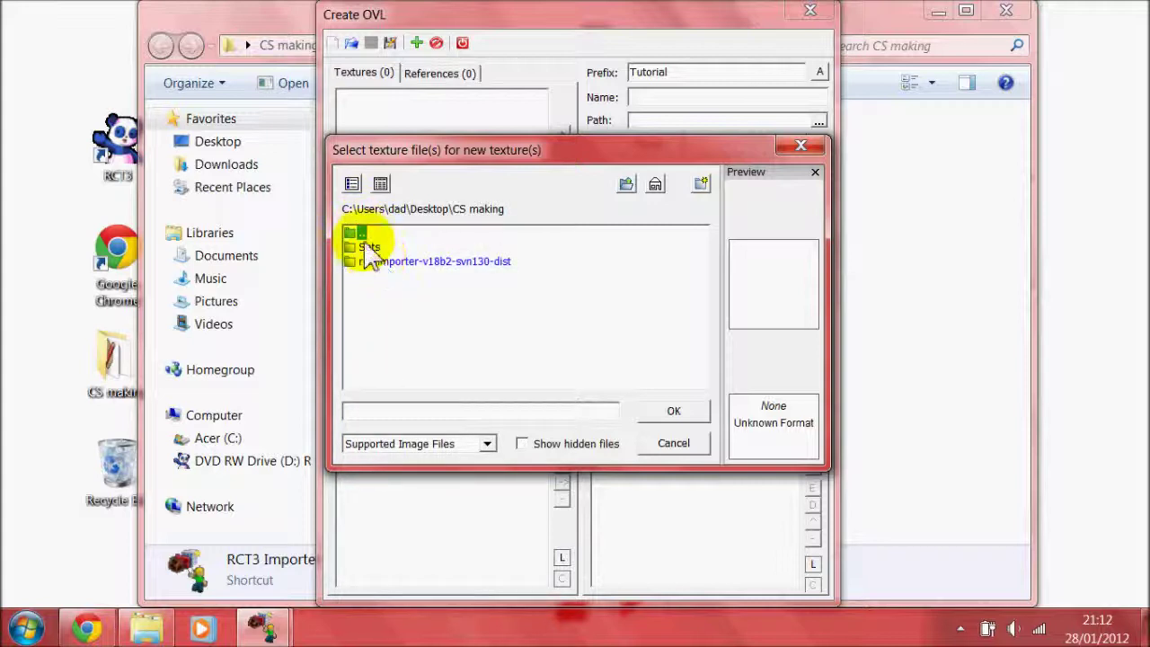
double_click(372, 247)
double_click(379, 250)
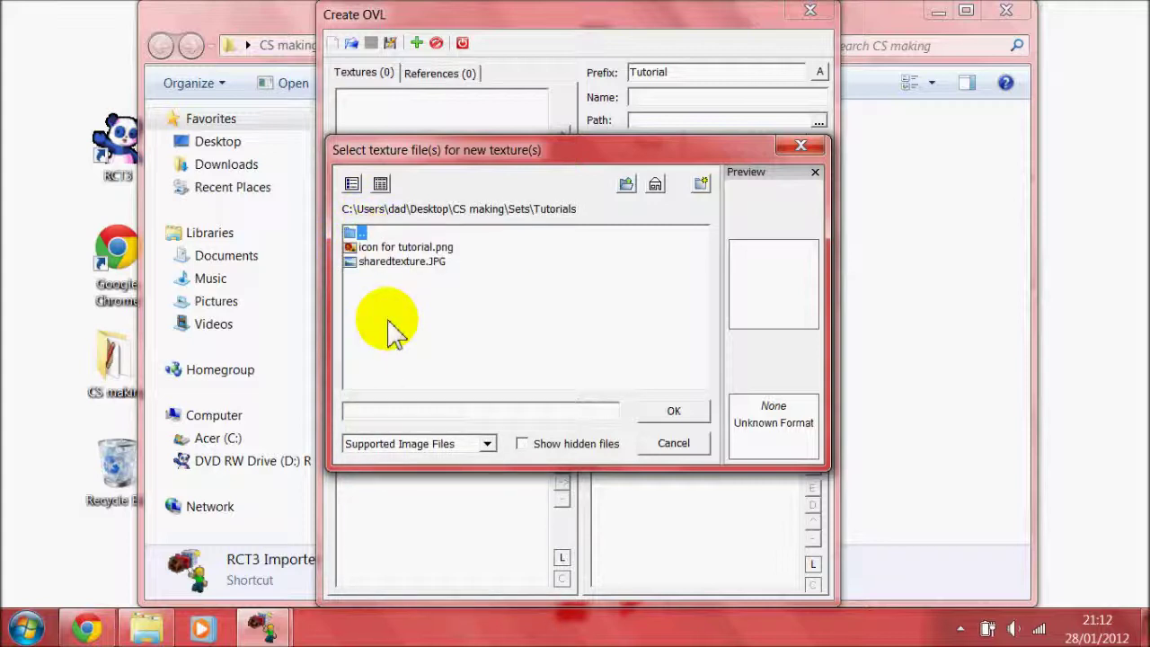
click(385, 262)
click(672, 413)
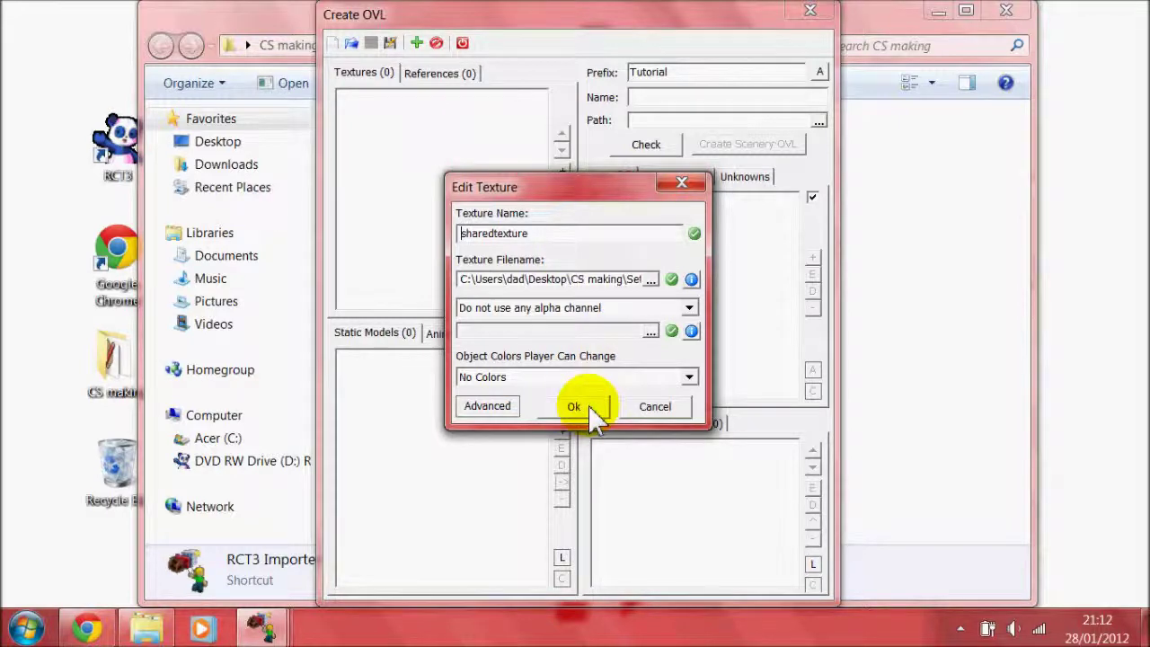
click(575, 407)
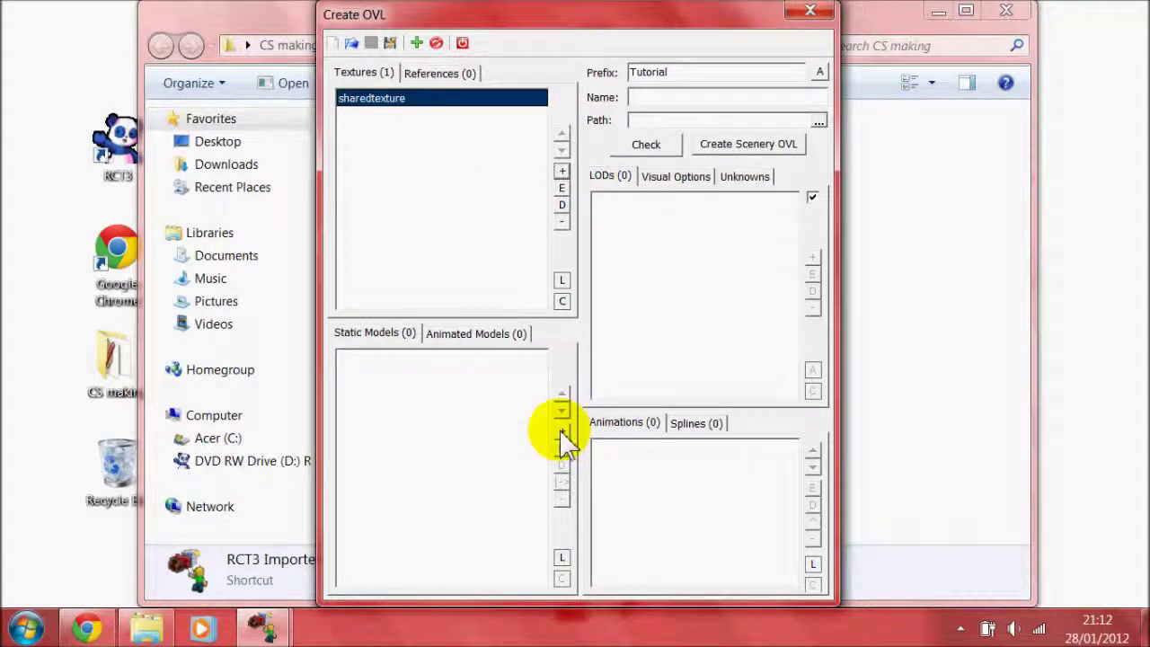
Add a static model to the OVL using the model file tutorial.ase.
click(561, 433)
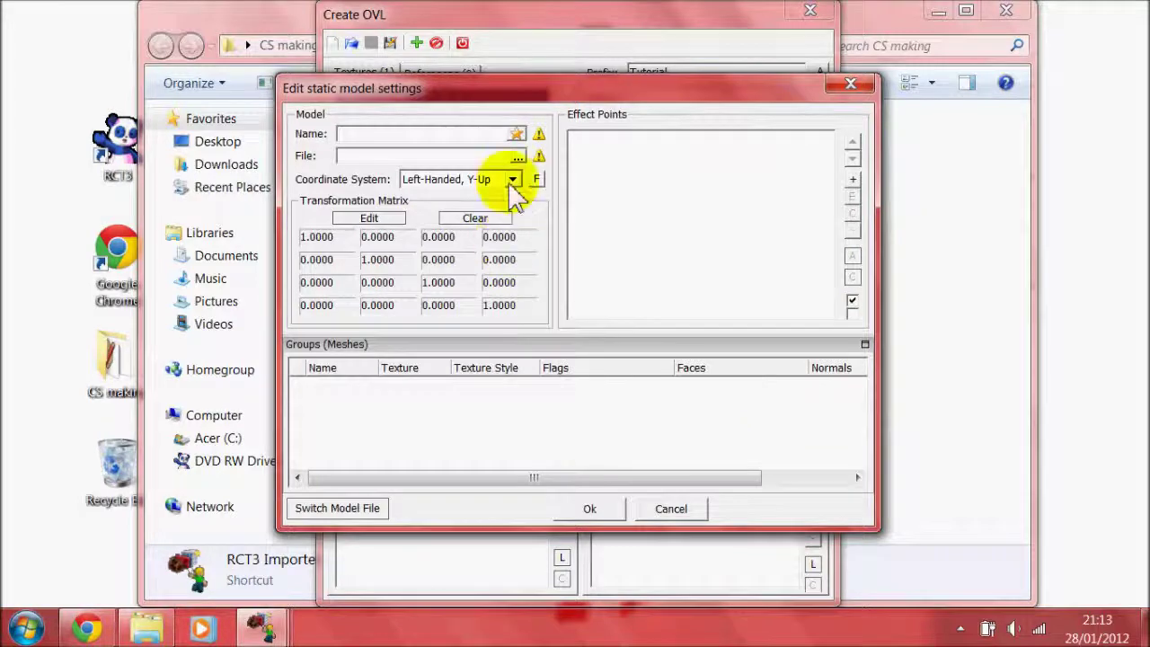
click(518, 156)
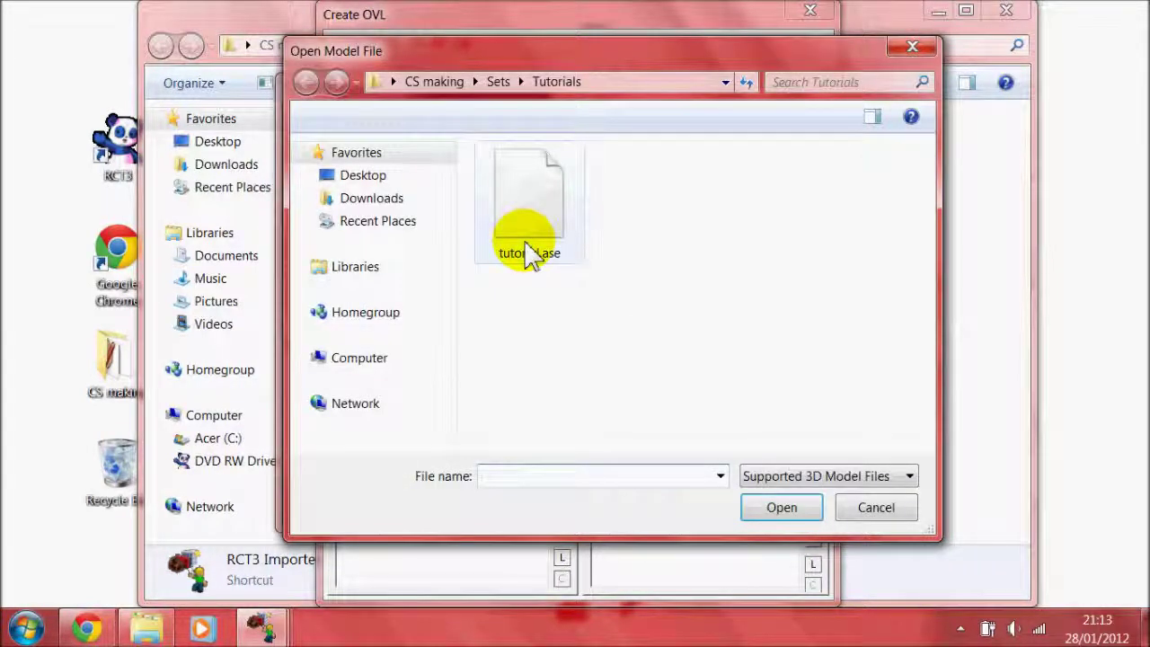
click(536, 256)
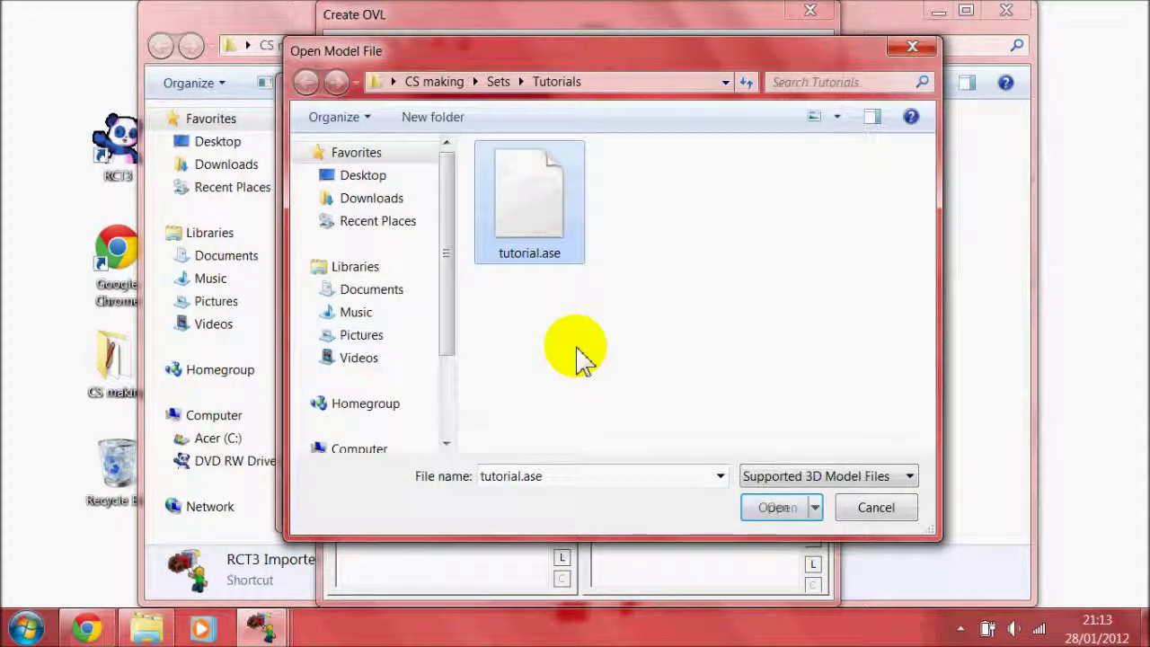
click(768, 507)
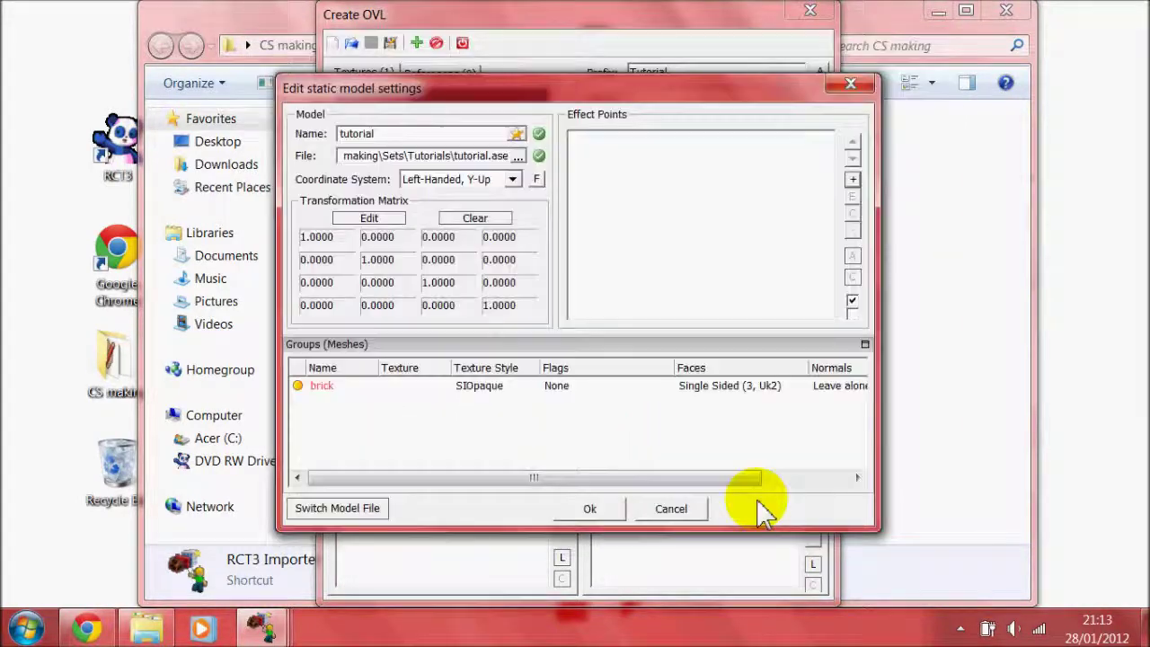
Set the static model's coordinate system to Right-Handed, Z-Up and assign sharedtexture to its brick group.
click(514, 179)
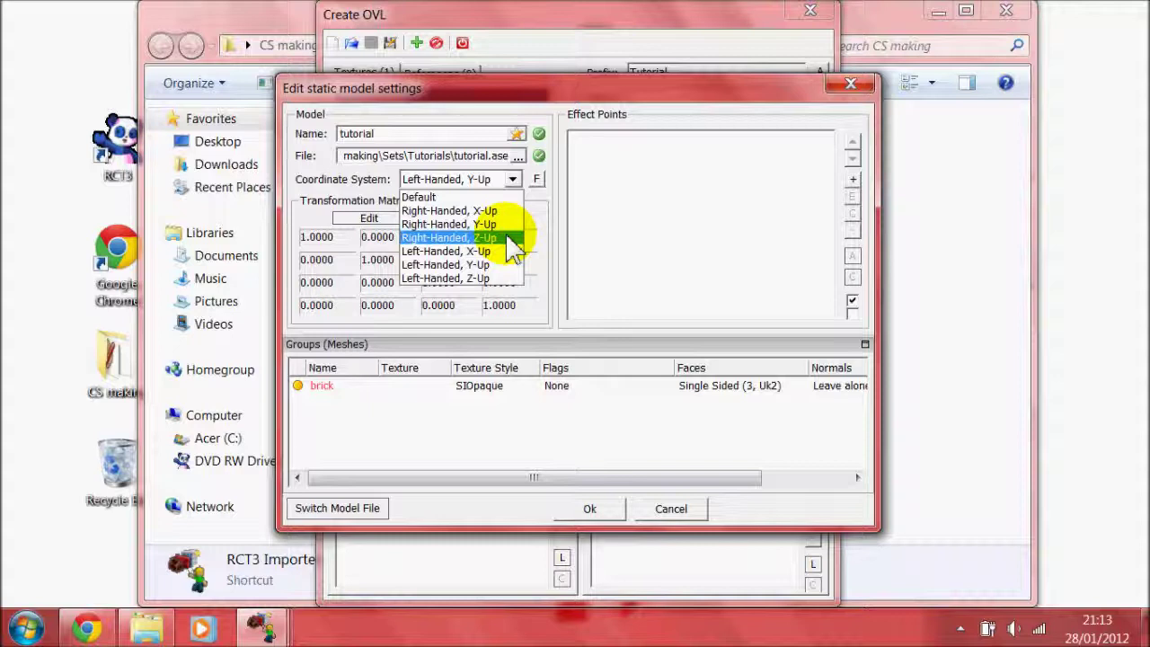
click(507, 239)
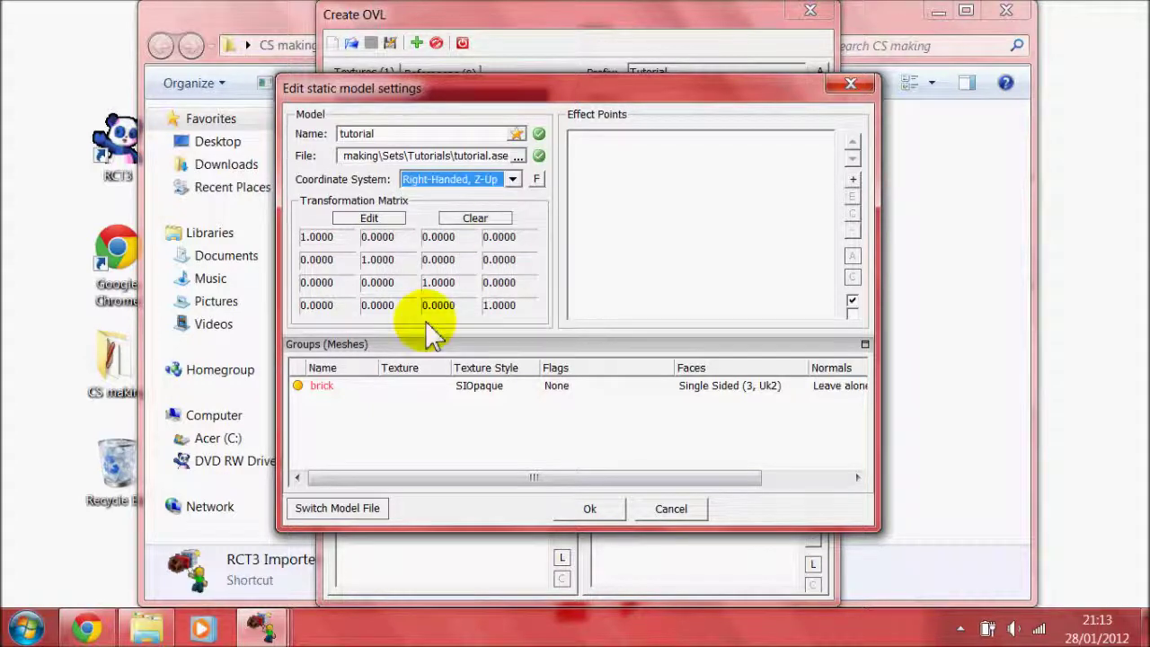
click(429, 391)
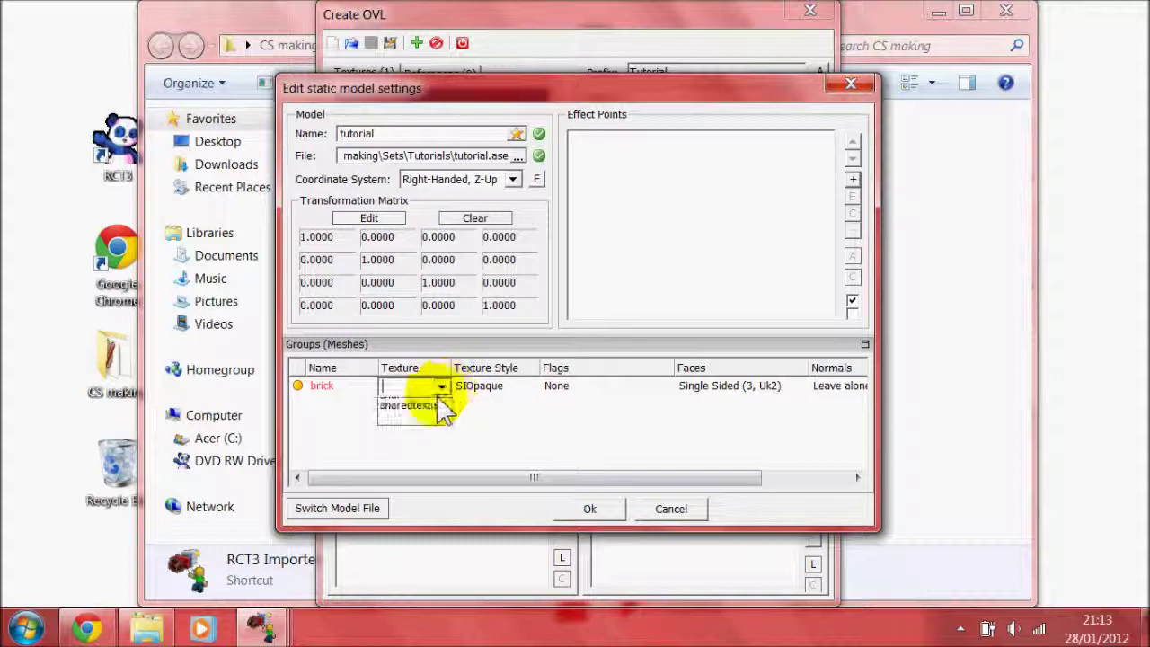
click(432, 409)
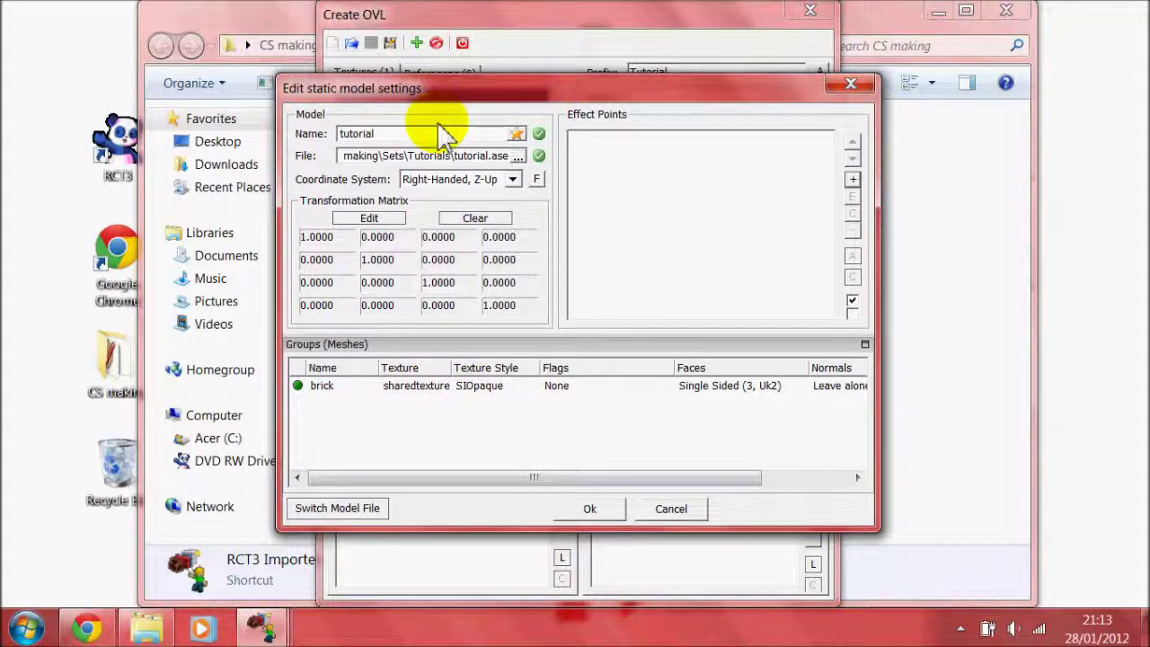
drag(470, 95, 599, 163)
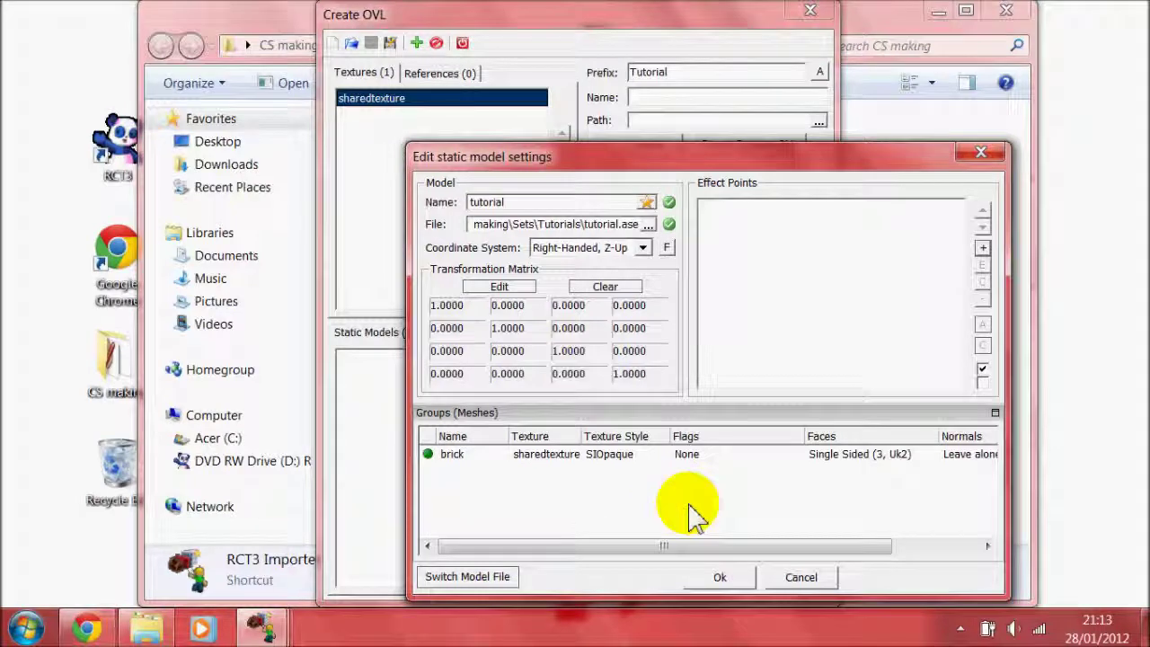
click(729, 577)
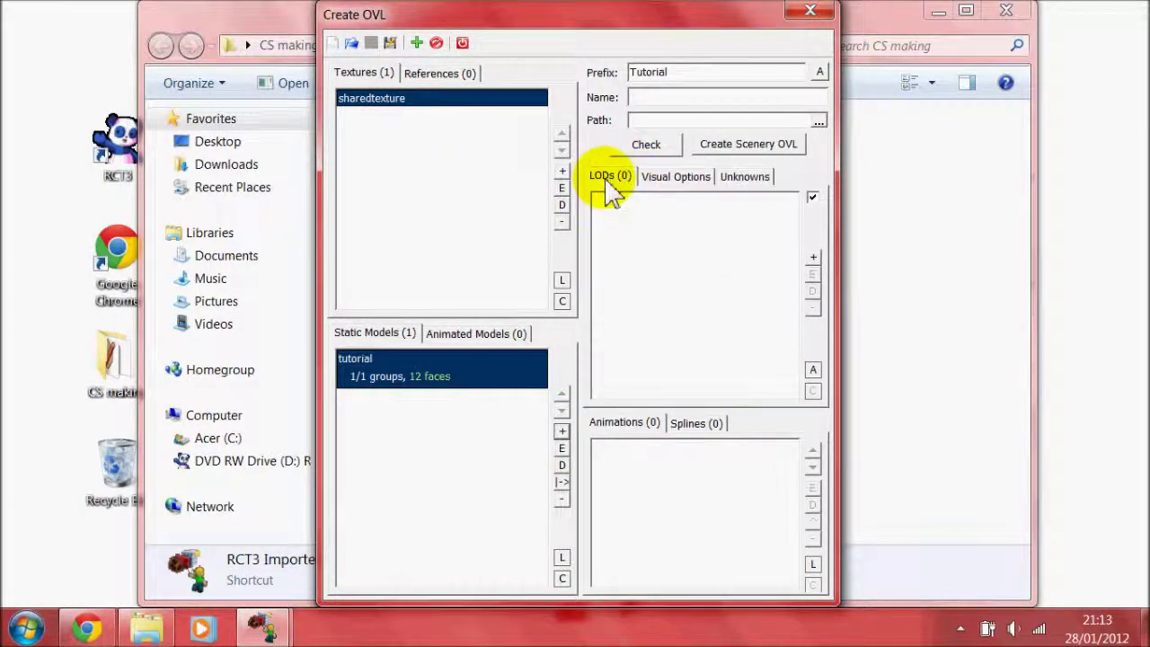
Auto-generate the LODs for the tutorial model and create the scenery OVL under the name setblock.
click(812, 369)
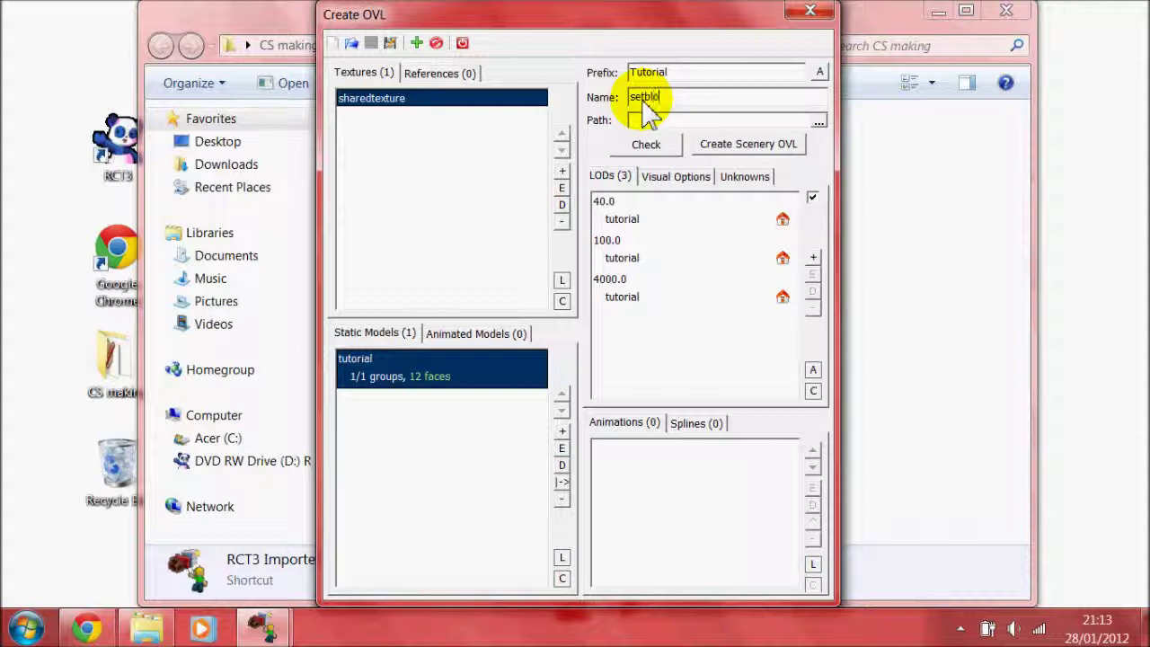
click(759, 148)
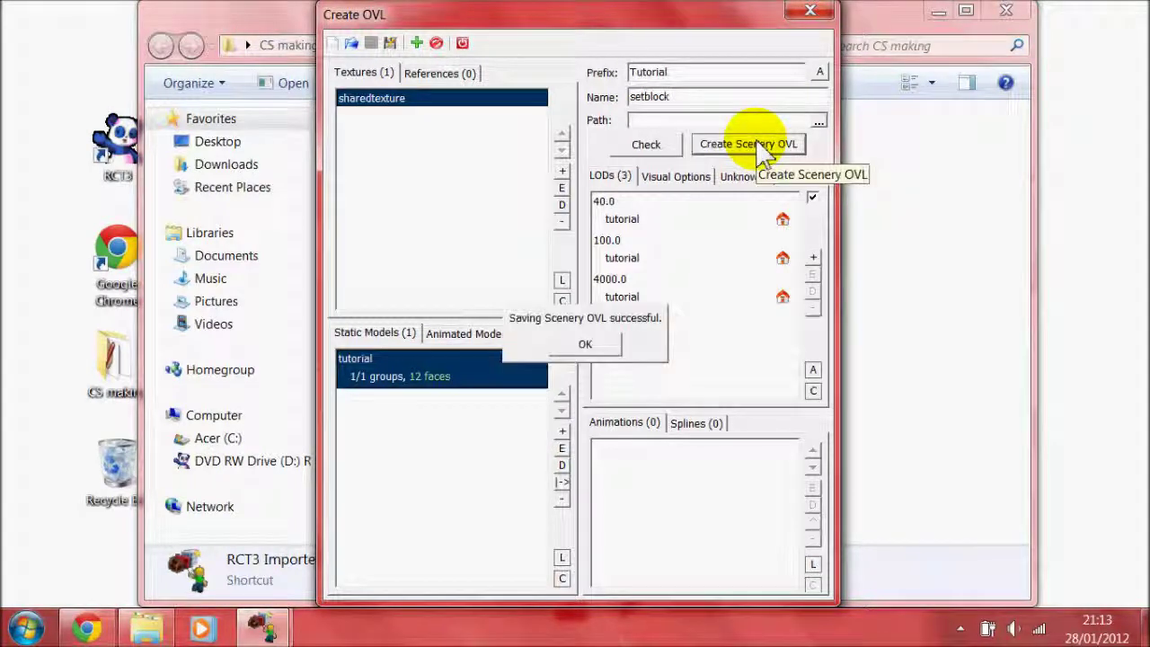
click(580, 345)
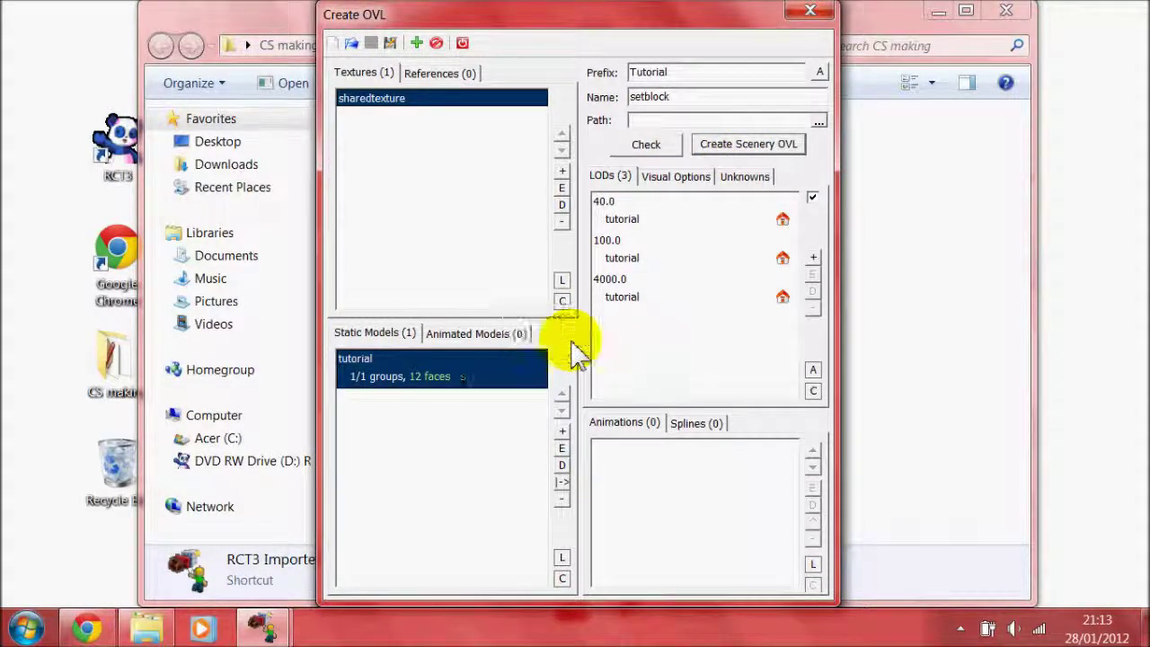
Close the OVL creation window, saving the scenery file as XML in the Tutorials folder.
click(804, 22)
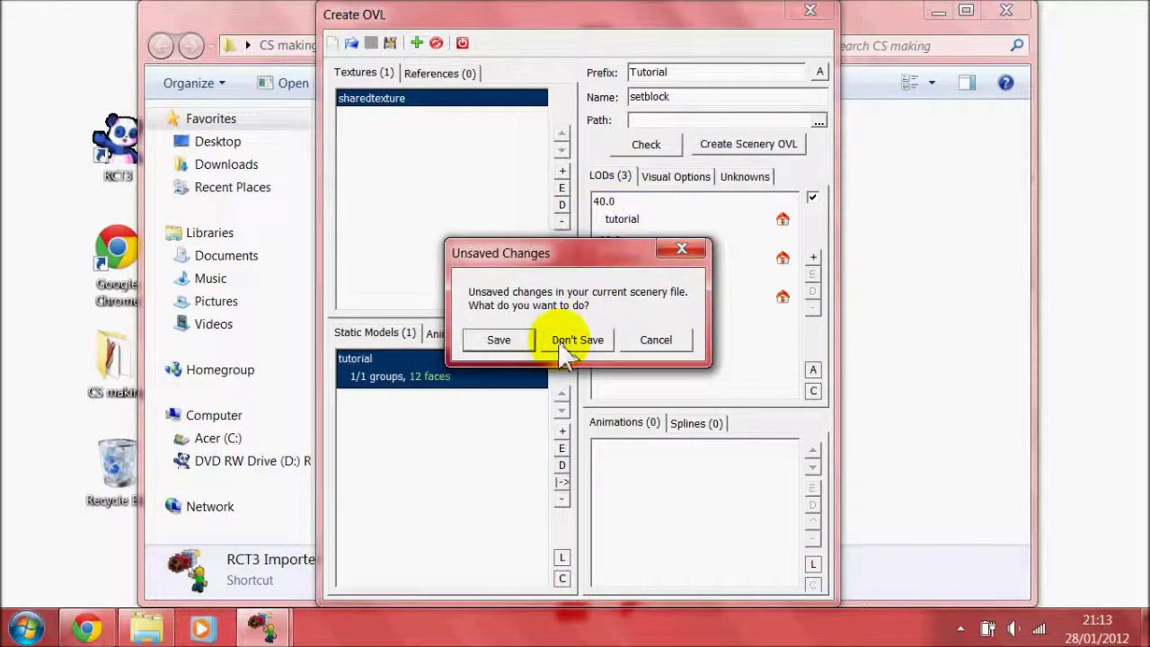
click(500, 340)
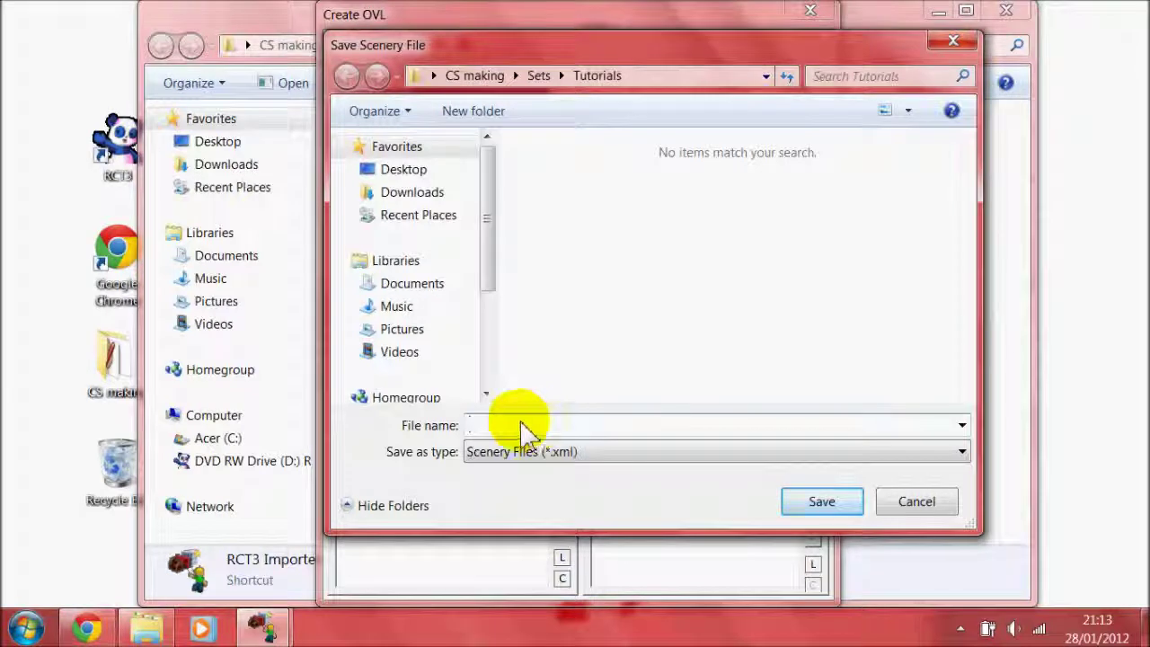
text(sa)
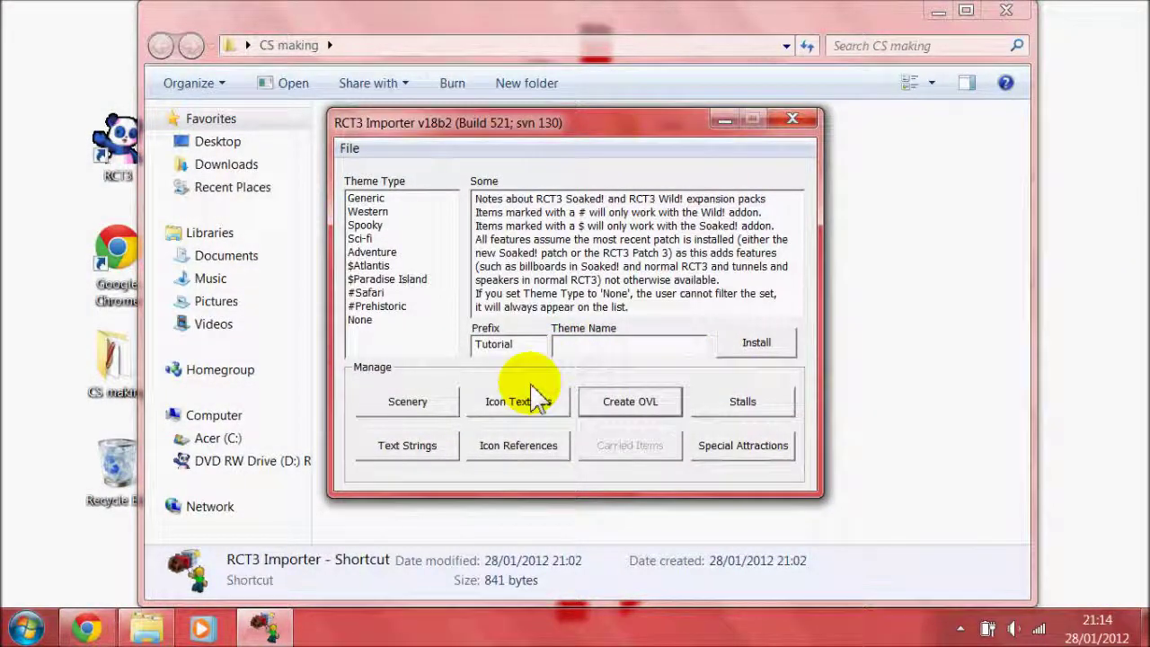
Add the image "icon for tutorial" from the Tutorials folder as an icon texture.
click(530, 402)
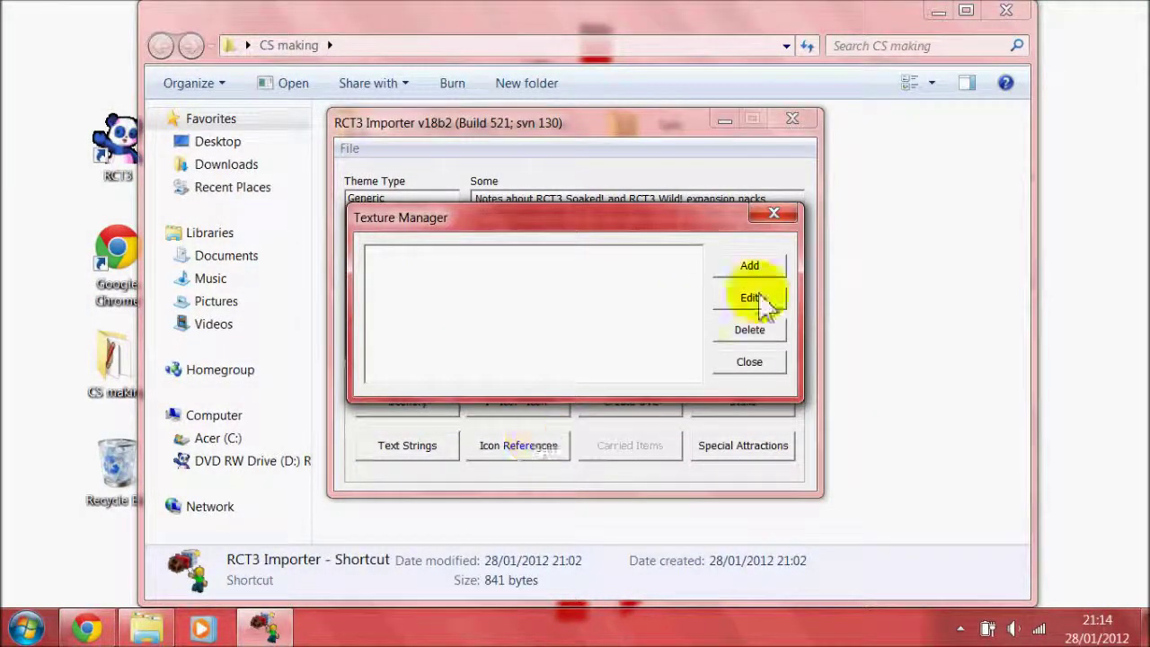
click(750, 267)
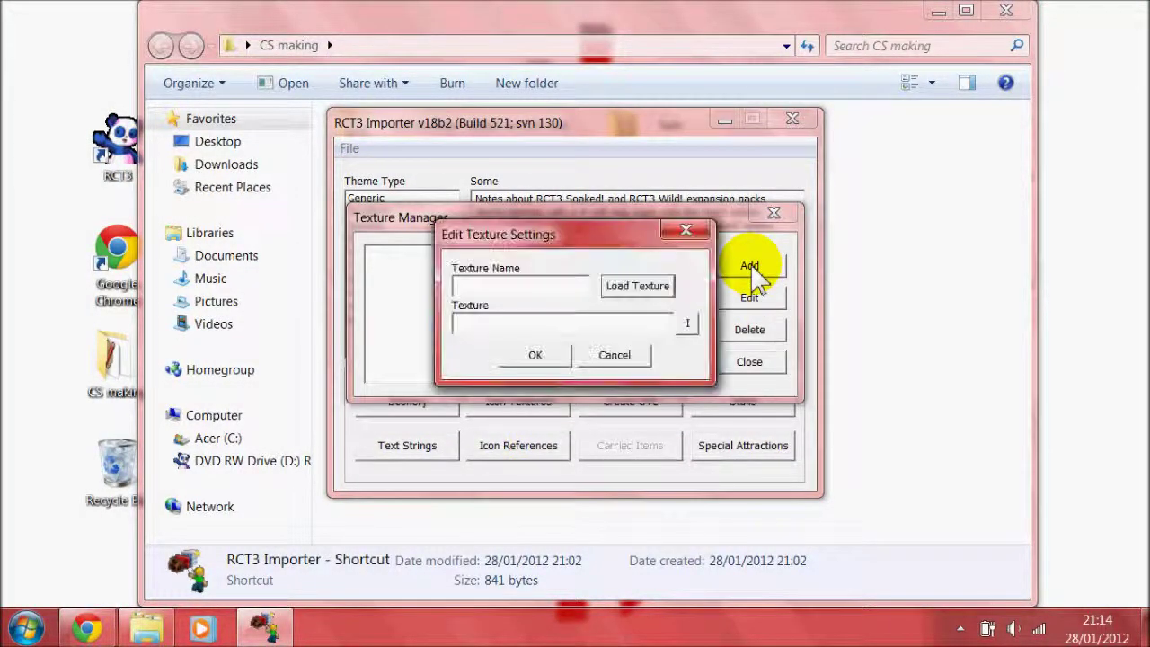
click(664, 287)
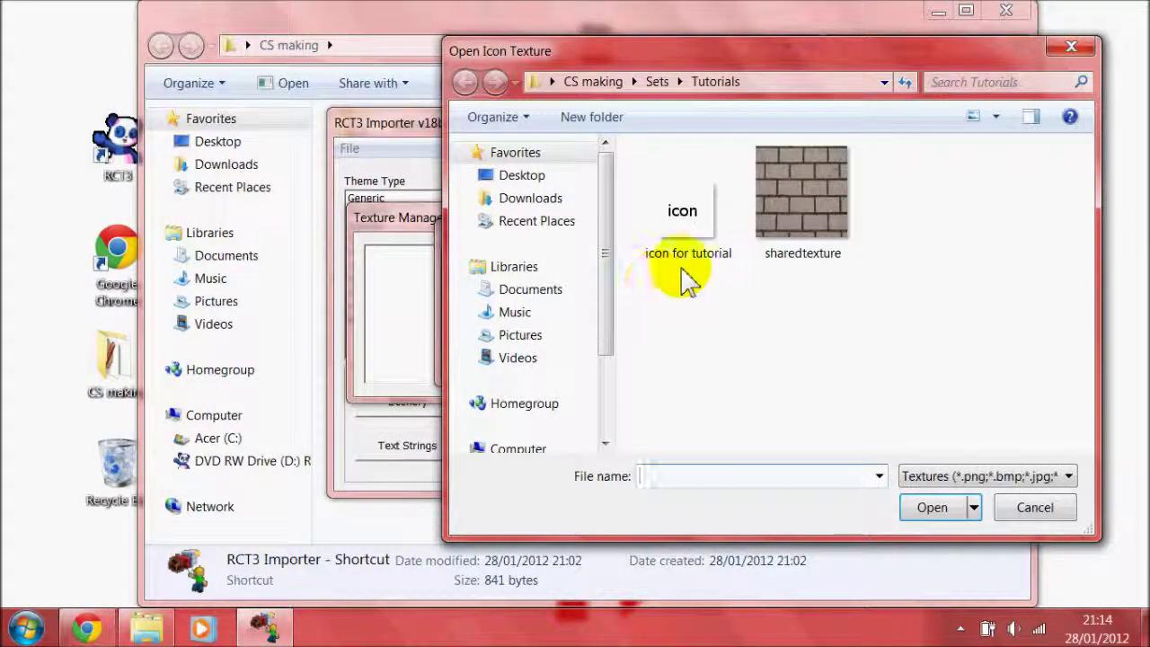
click(688, 220)
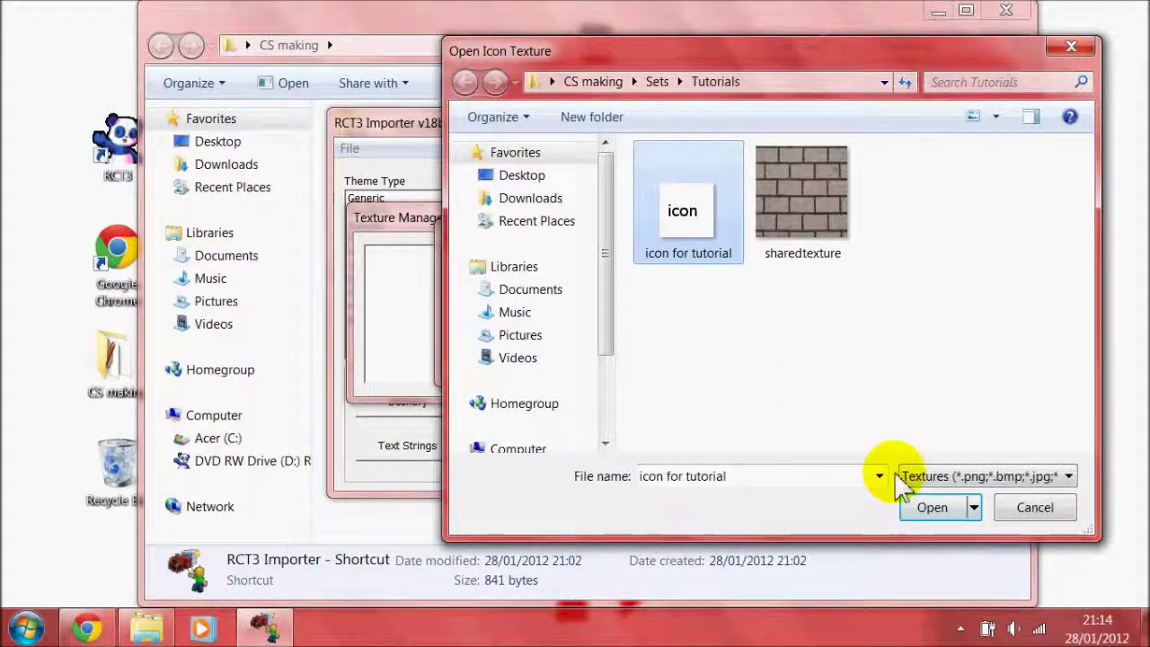
click(929, 507)
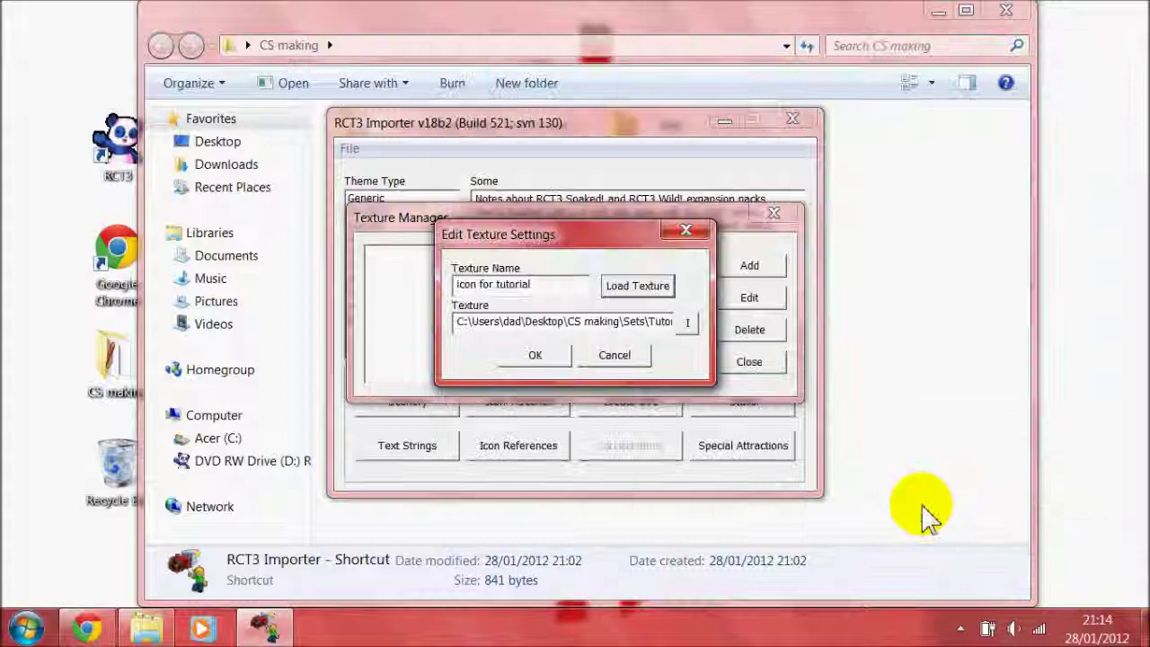
click(536, 358)
click(749, 363)
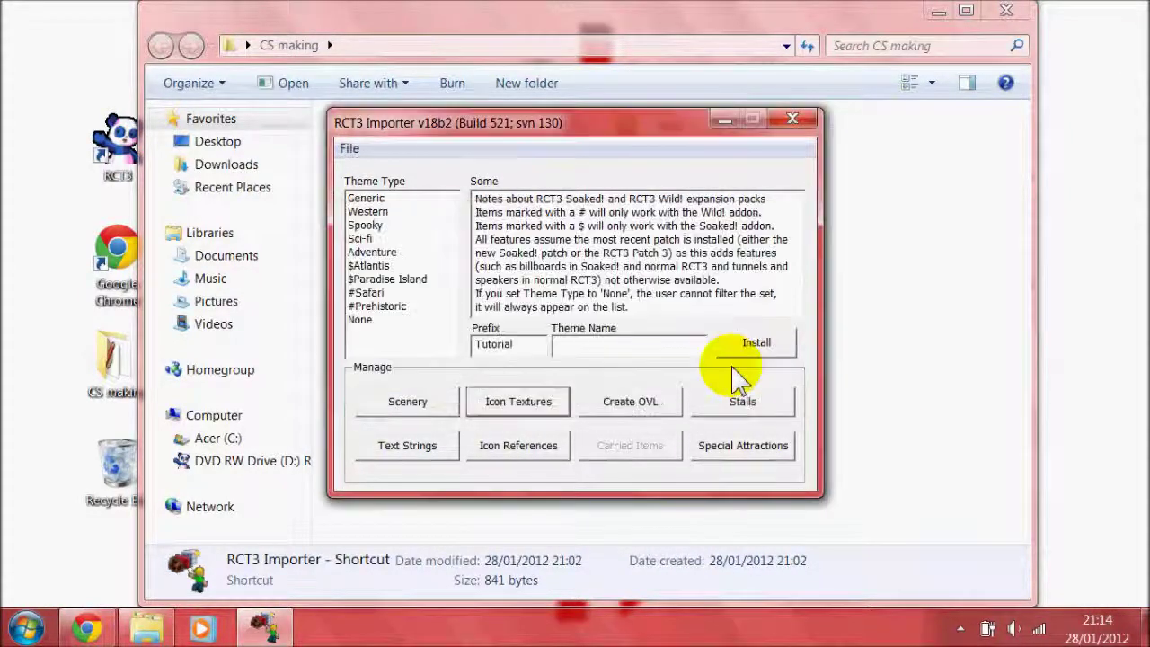
Auto-generate the icon reference from the "icon for tutorial" texture and close the Icon Manager.
click(519, 449)
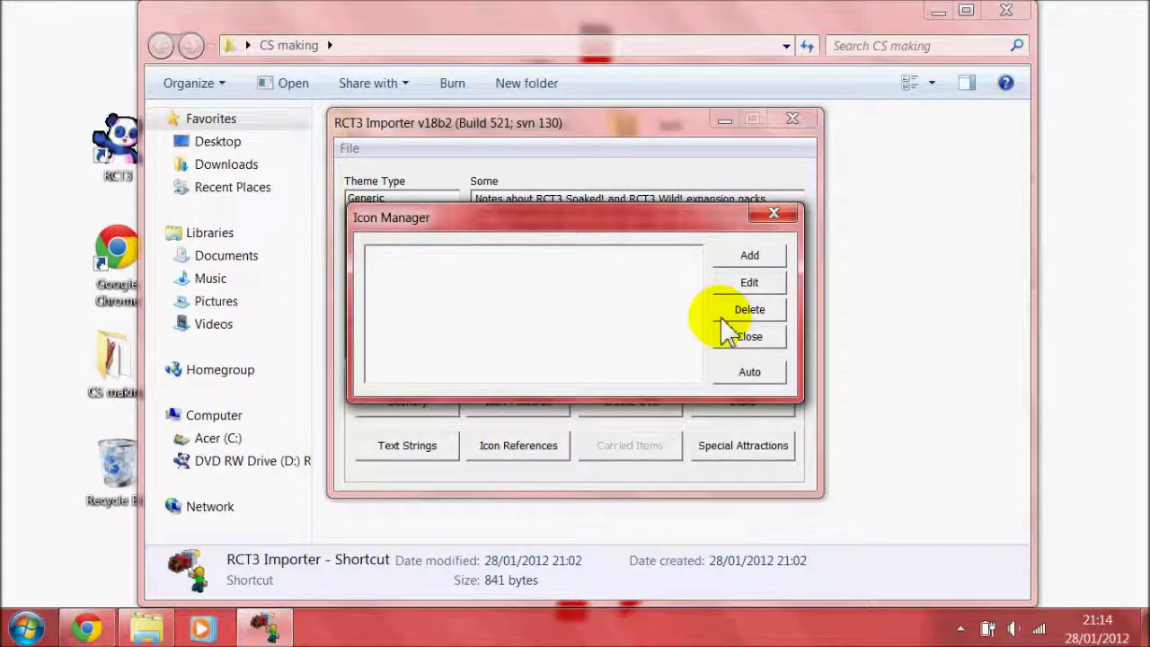
click(753, 259)
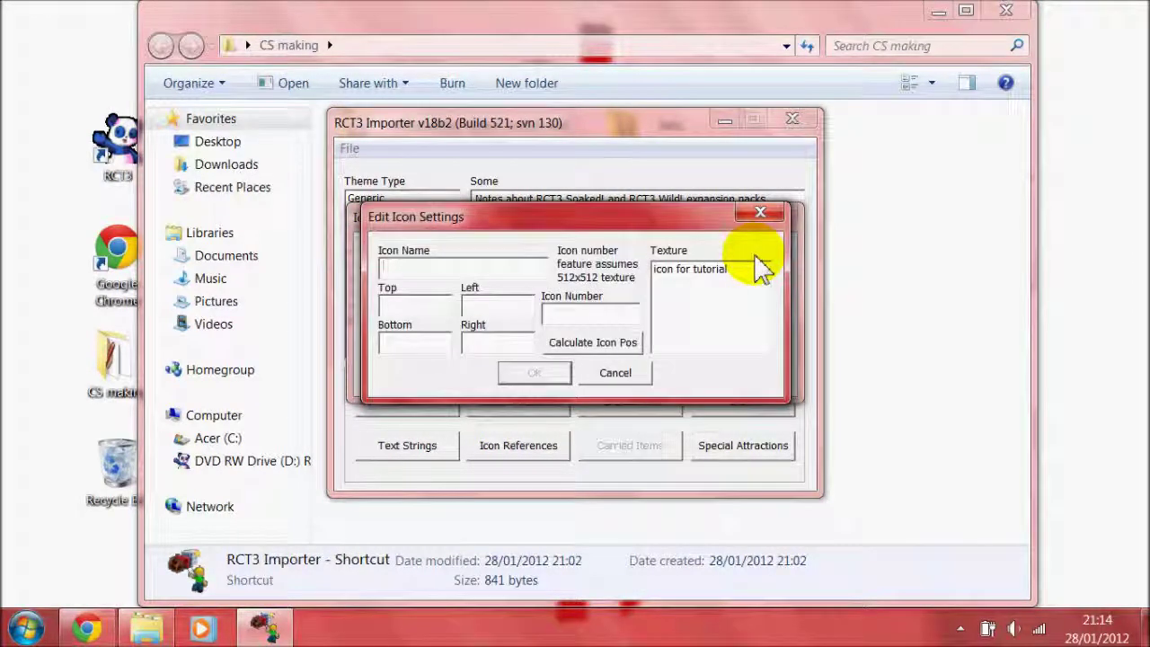
click(615, 373)
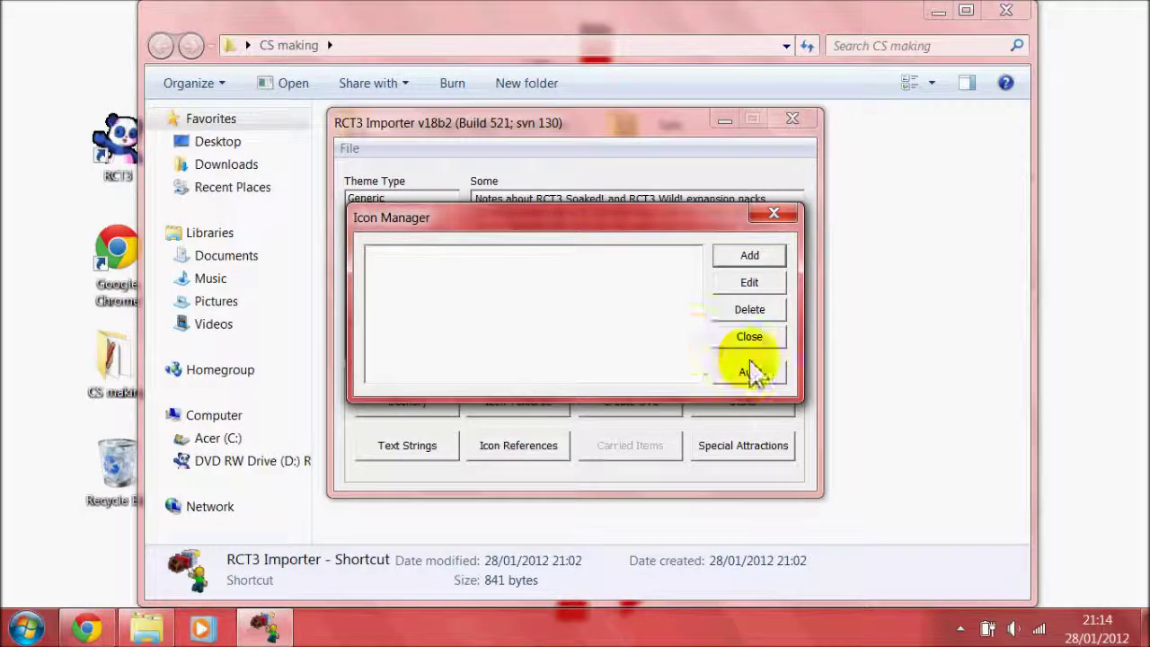
click(751, 373)
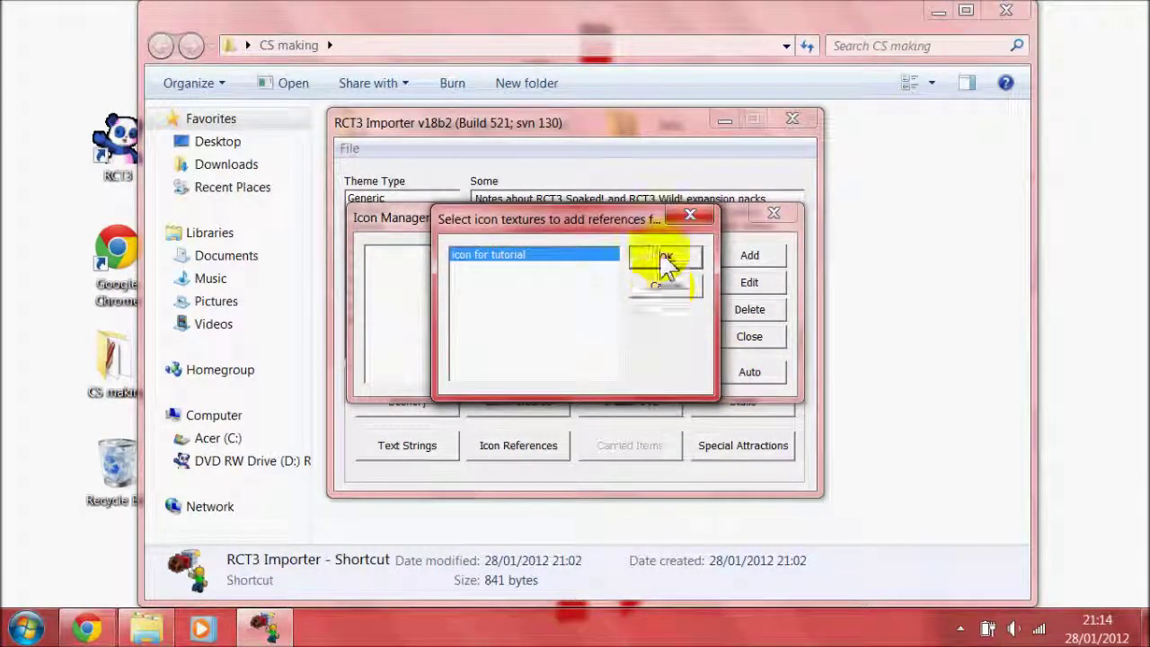
click(662, 257)
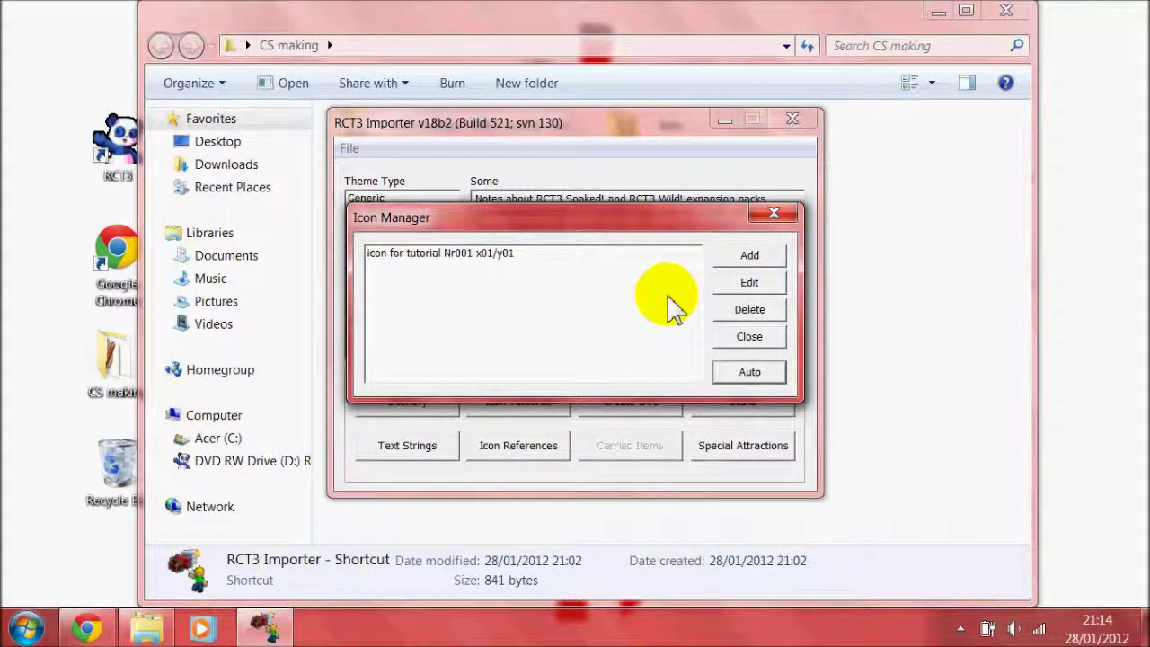
click(751, 336)
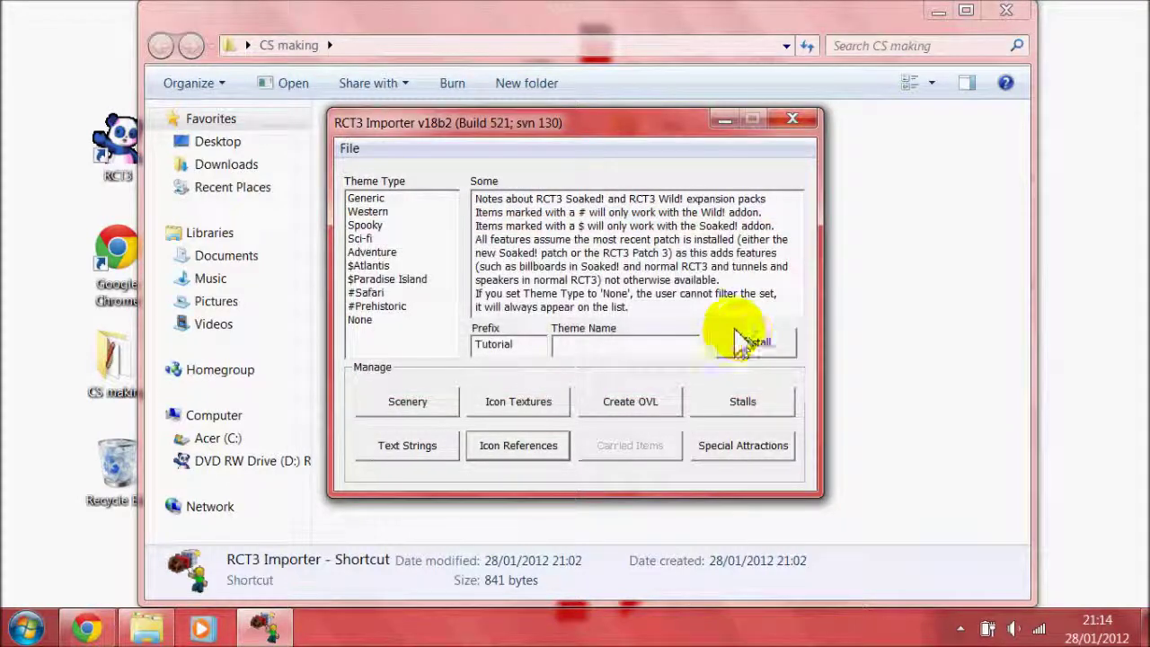
Add a text string with the text "test" and copy it into its name.
click(441, 445)
click(745, 269)
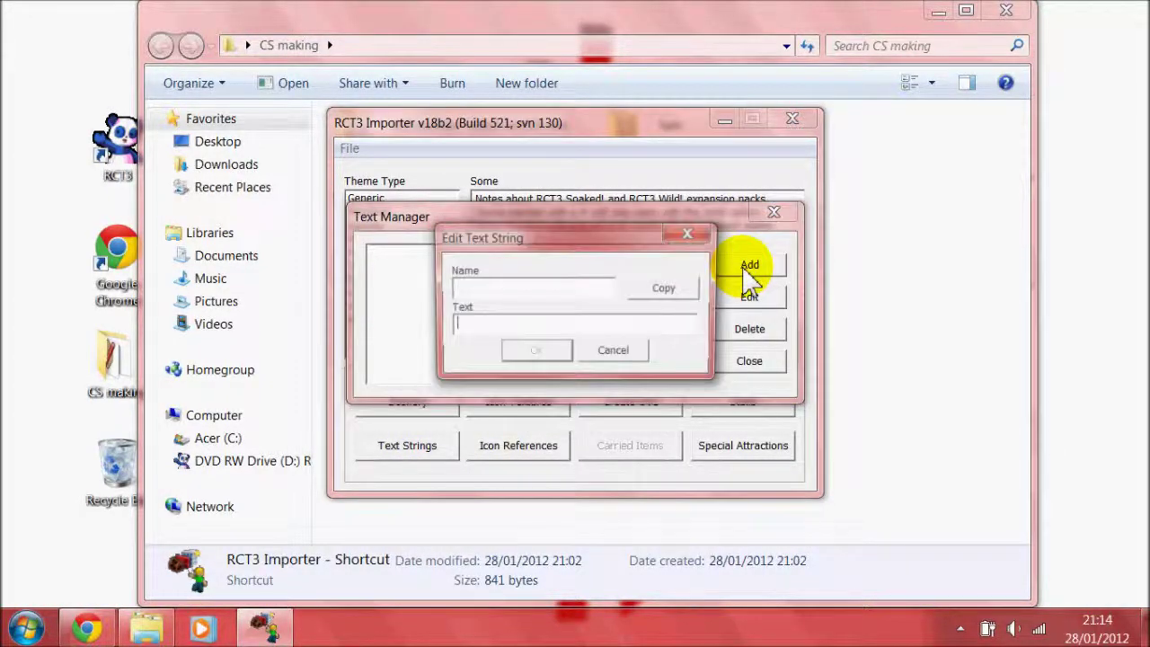
click(533, 326)
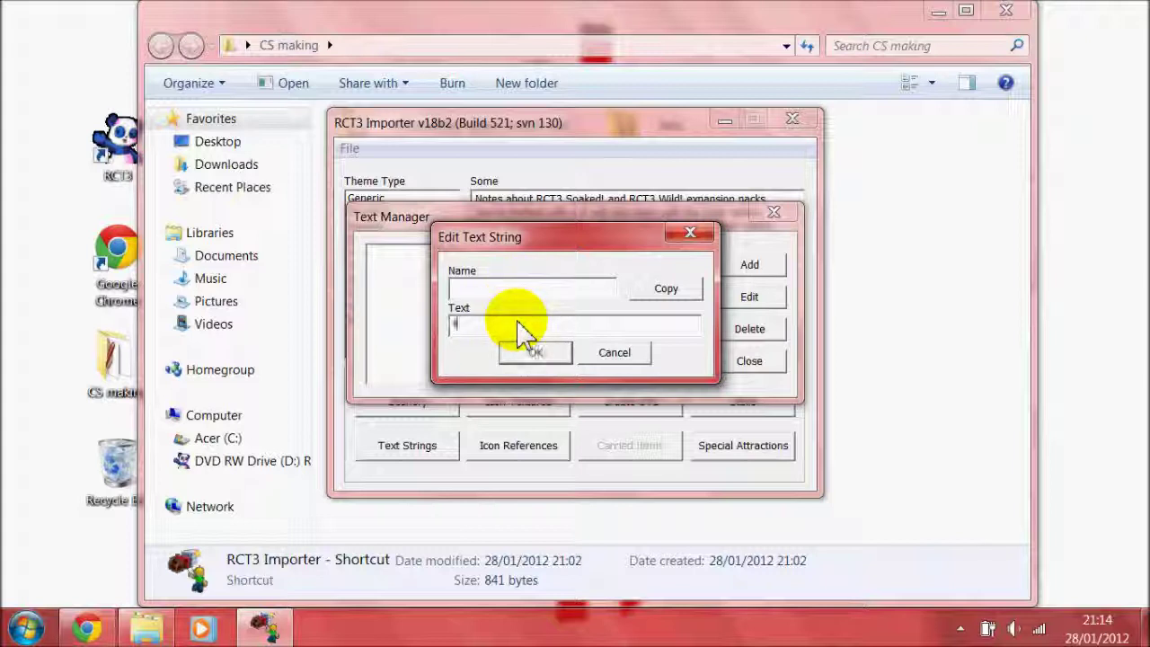
click(665, 291)
click(540, 354)
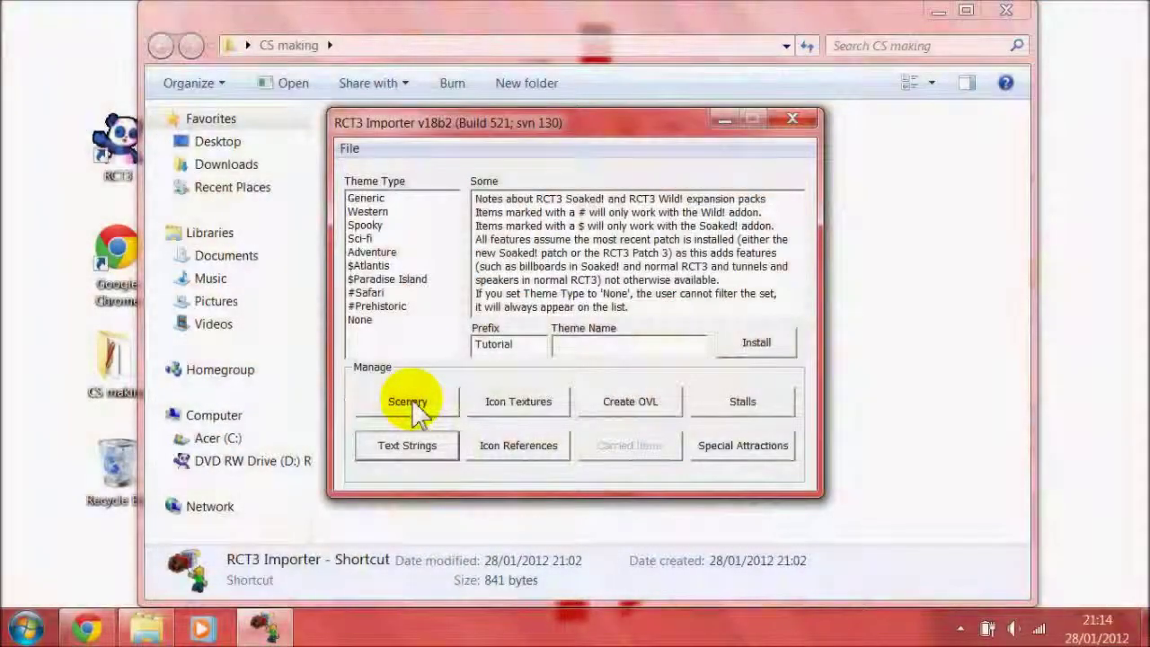
Add a new scenery item using Tutorialsetblock.common.ovl from the Tutorials folder.
click(409, 403)
click(749, 269)
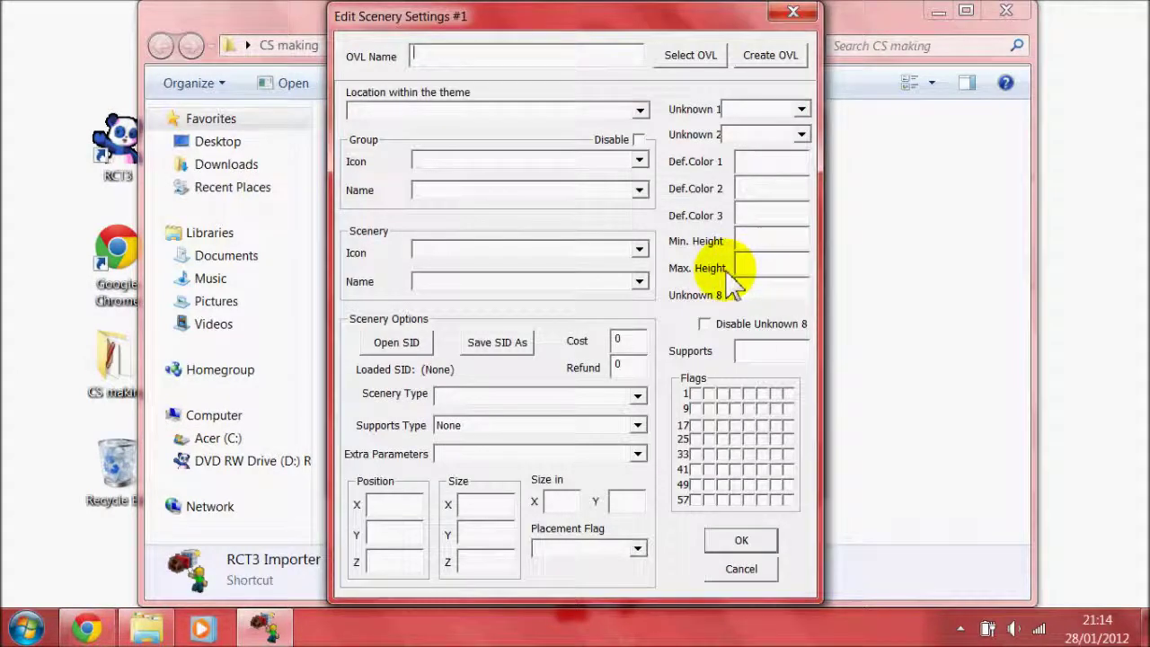
click(690, 58)
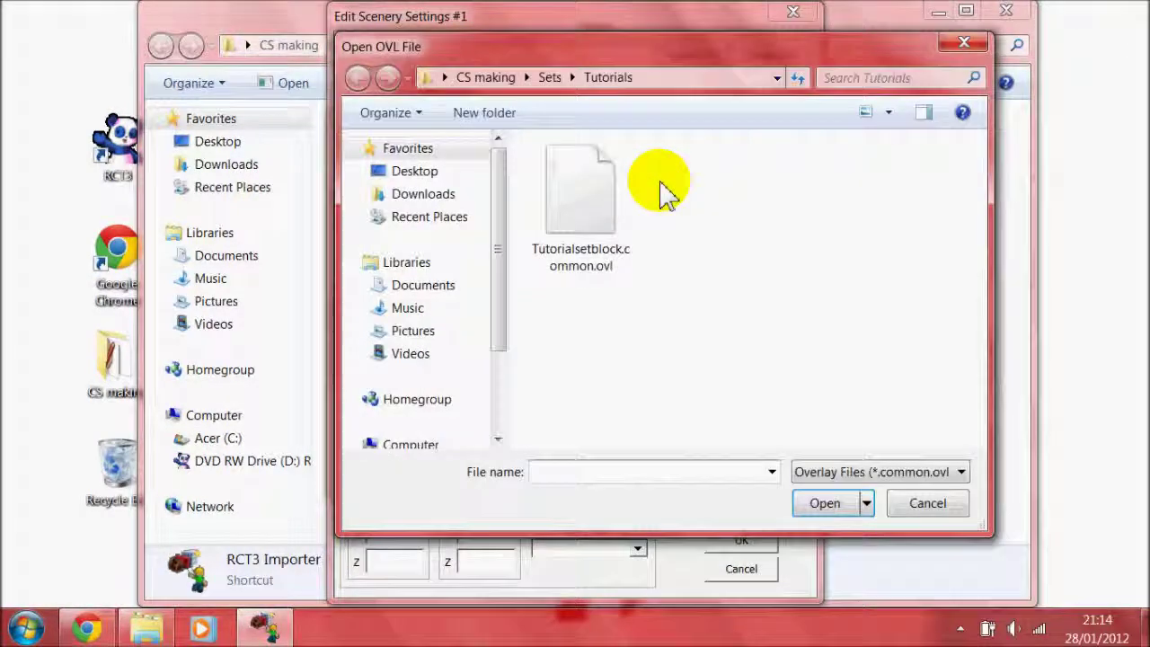
click(591, 210)
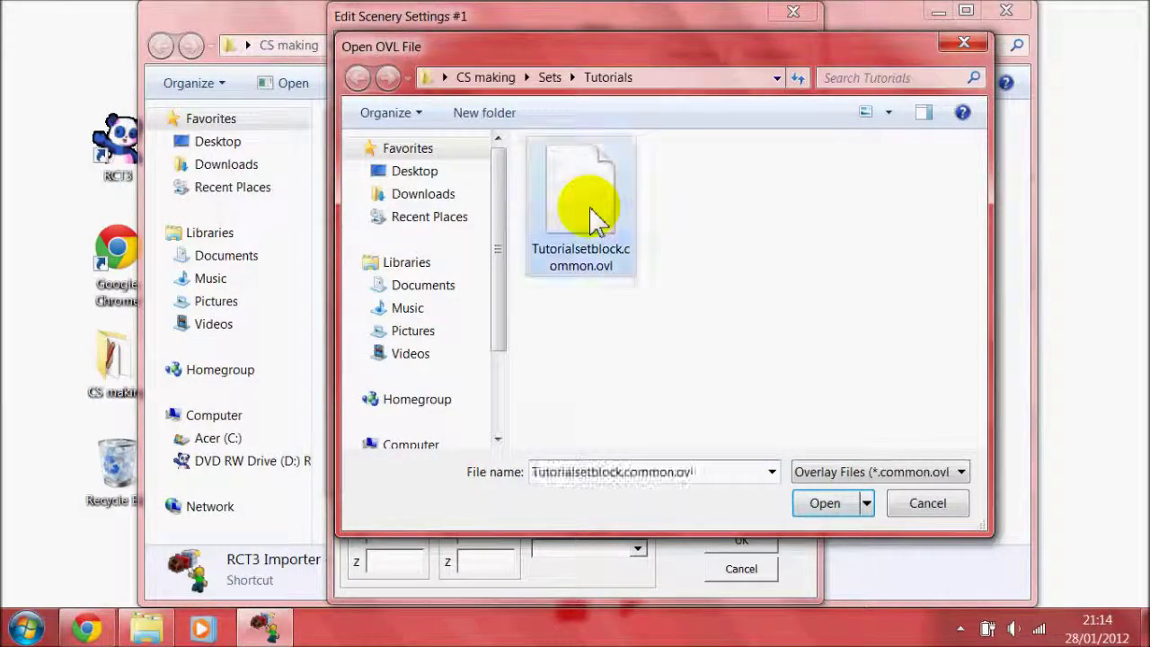
drag(593, 27, 1019, 86)
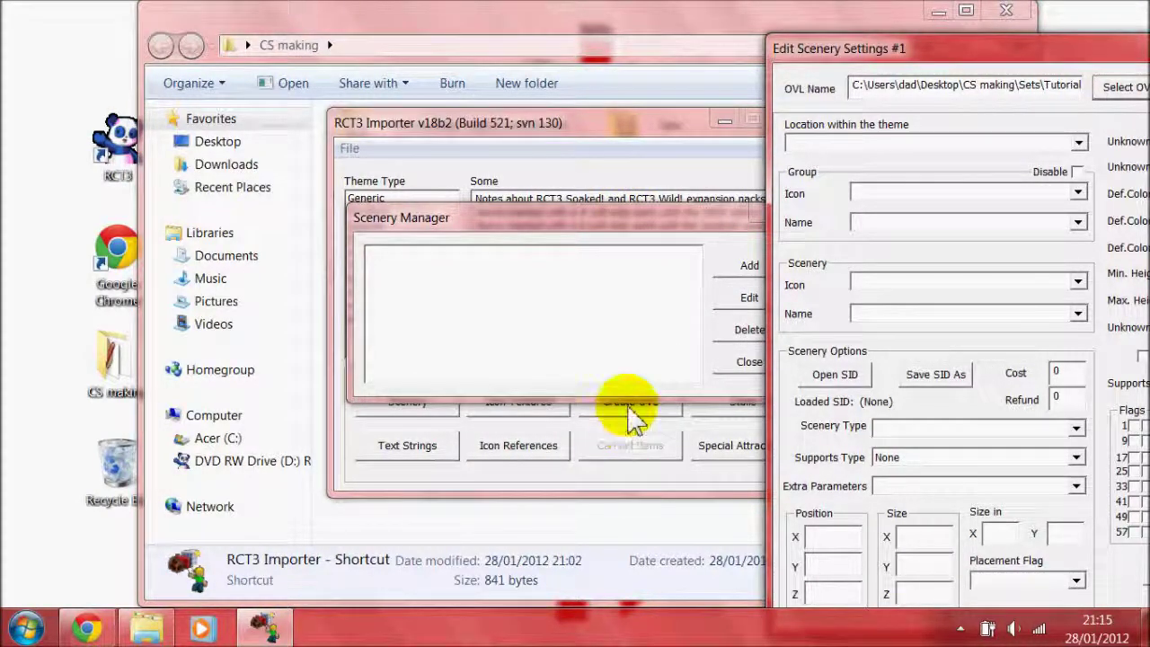
drag(831, 59, 470, 34)
Set the scenery item's location within the theme to Custom and disable its group.
click(721, 116)
click(719, 116)
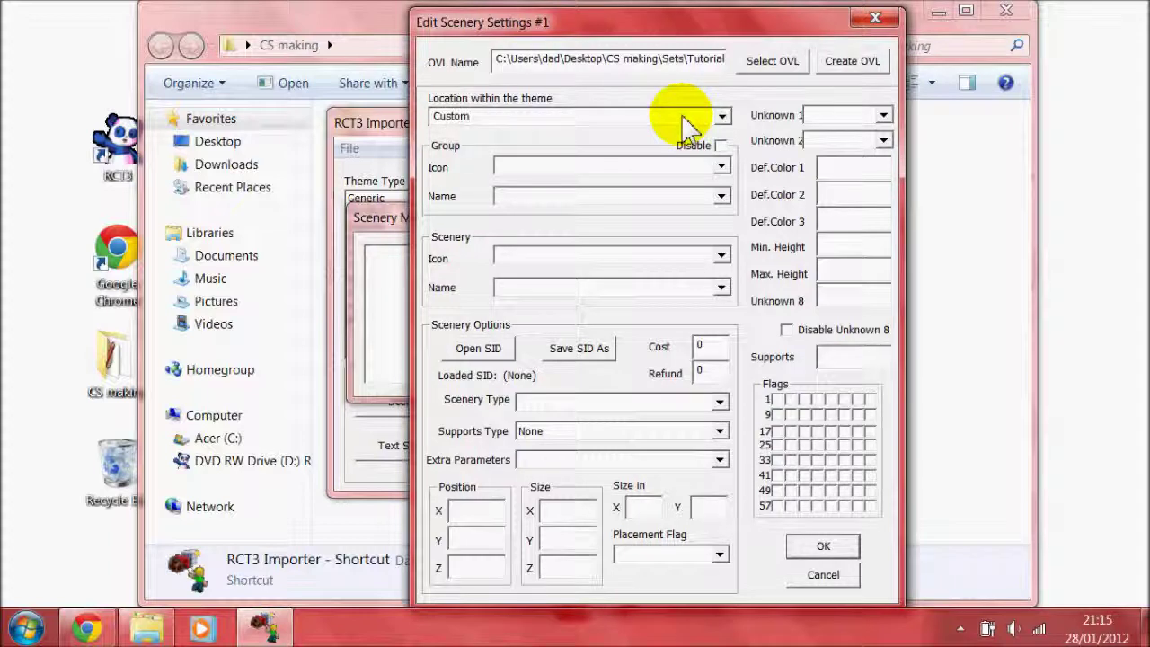
click(720, 146)
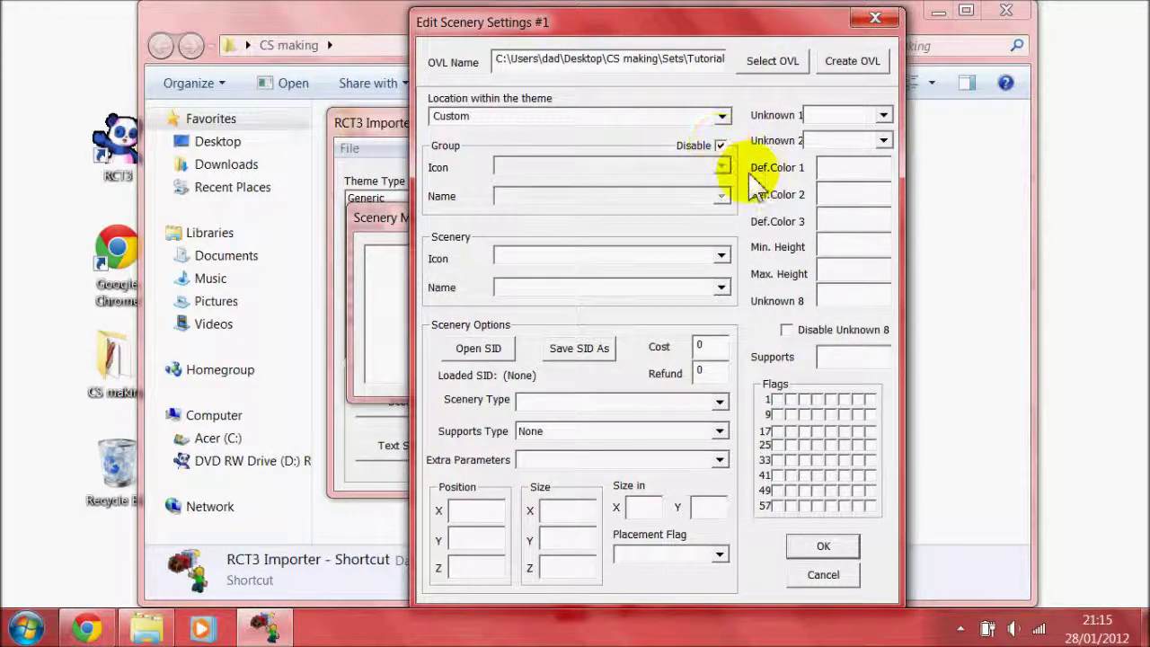
Assign the icon "icon for tutorial Nr001 x01/y01" and the name "test" to the scenery item.
click(721, 258)
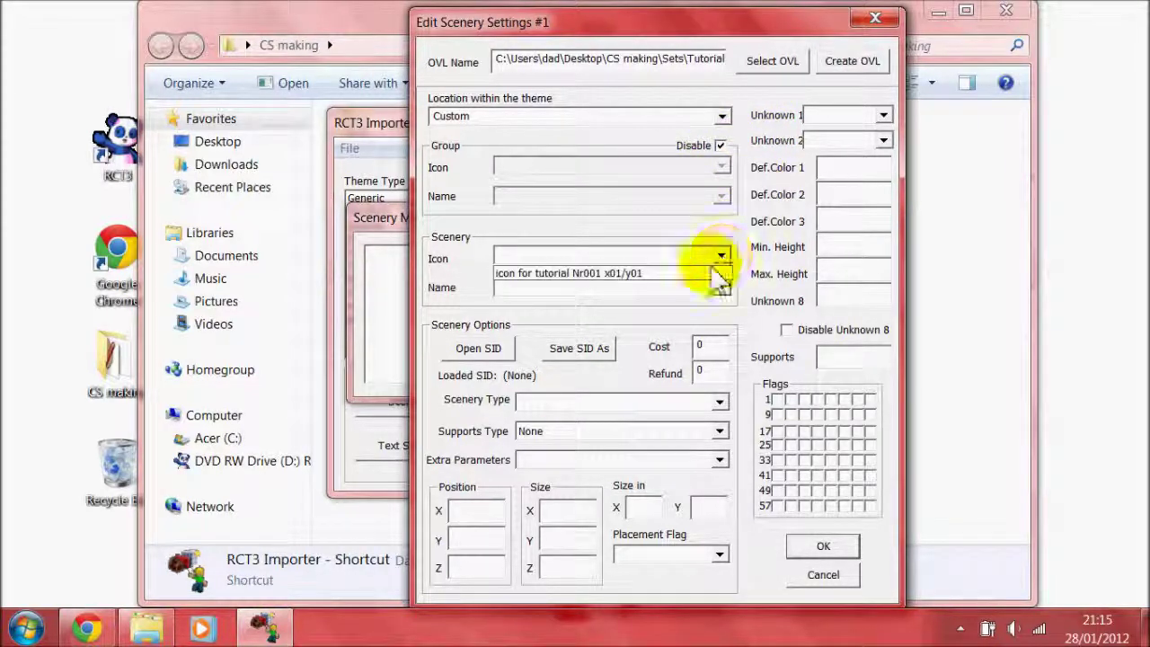
click(694, 272)
click(722, 288)
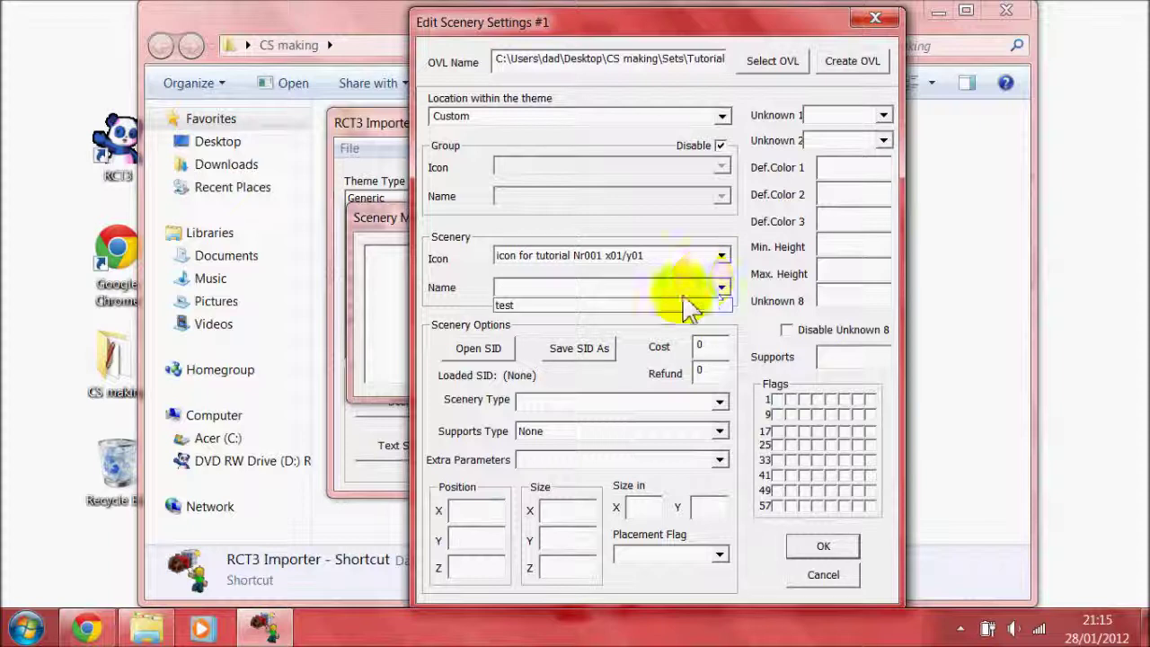
click(685, 304)
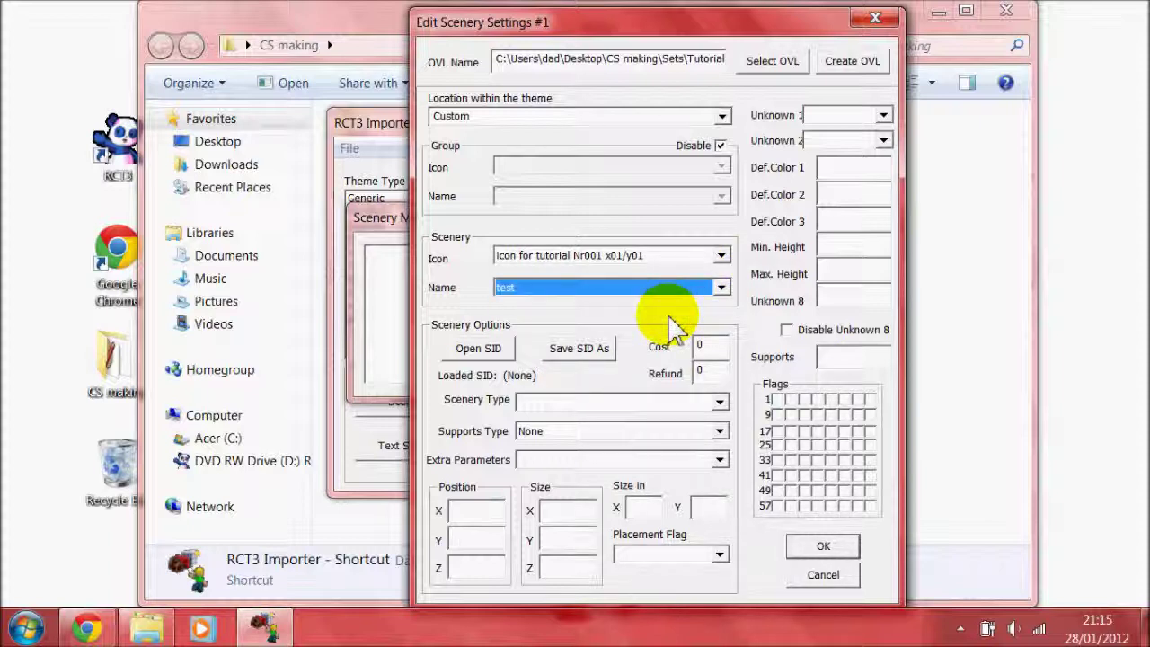
Set the scenery type to Wall Misc and the extra parameters to None.
click(635, 401)
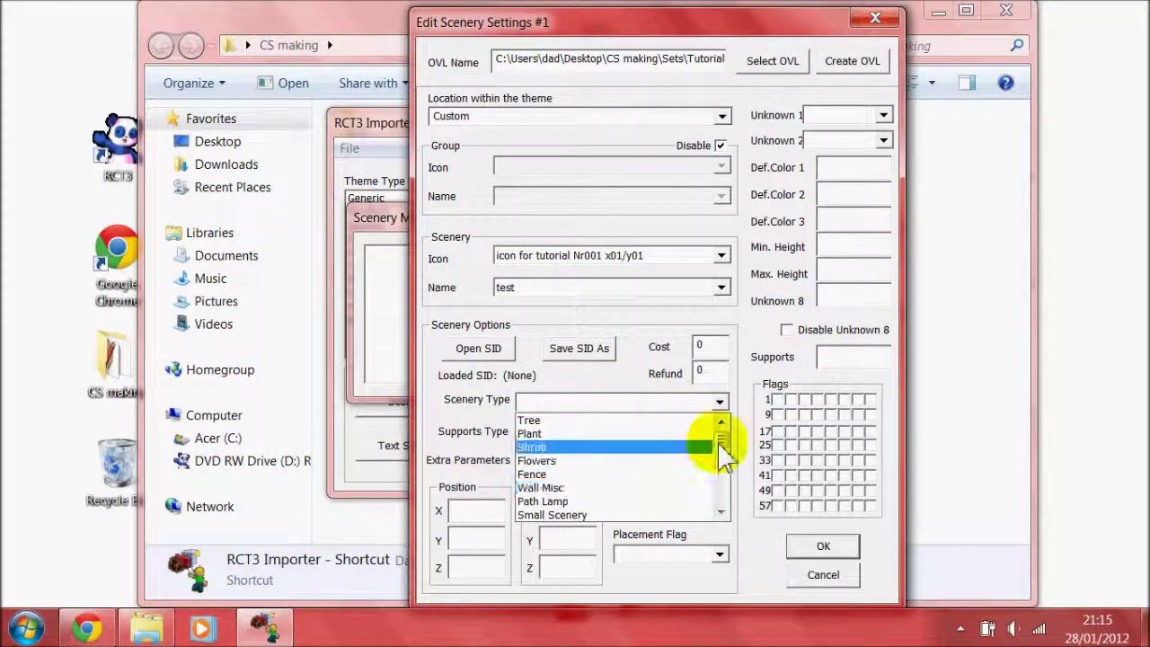
mouse_move(730, 453)
mouse_down()
mouse_move(719, 509)
mouse_move(714, 440)
mouse_up()
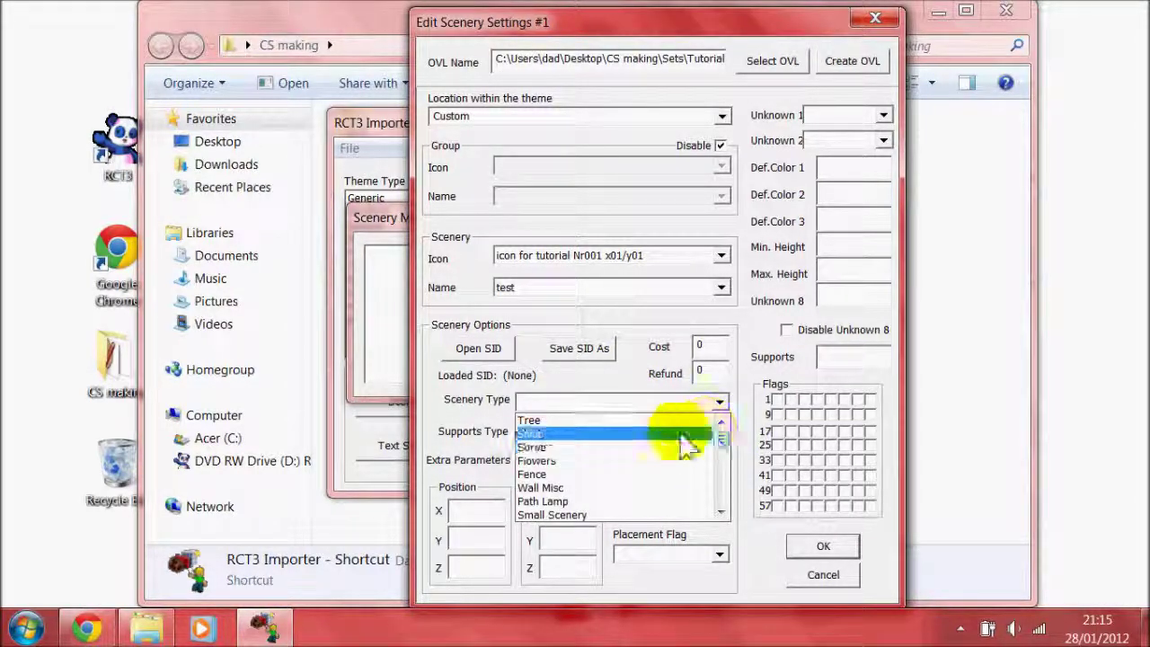
click(597, 490)
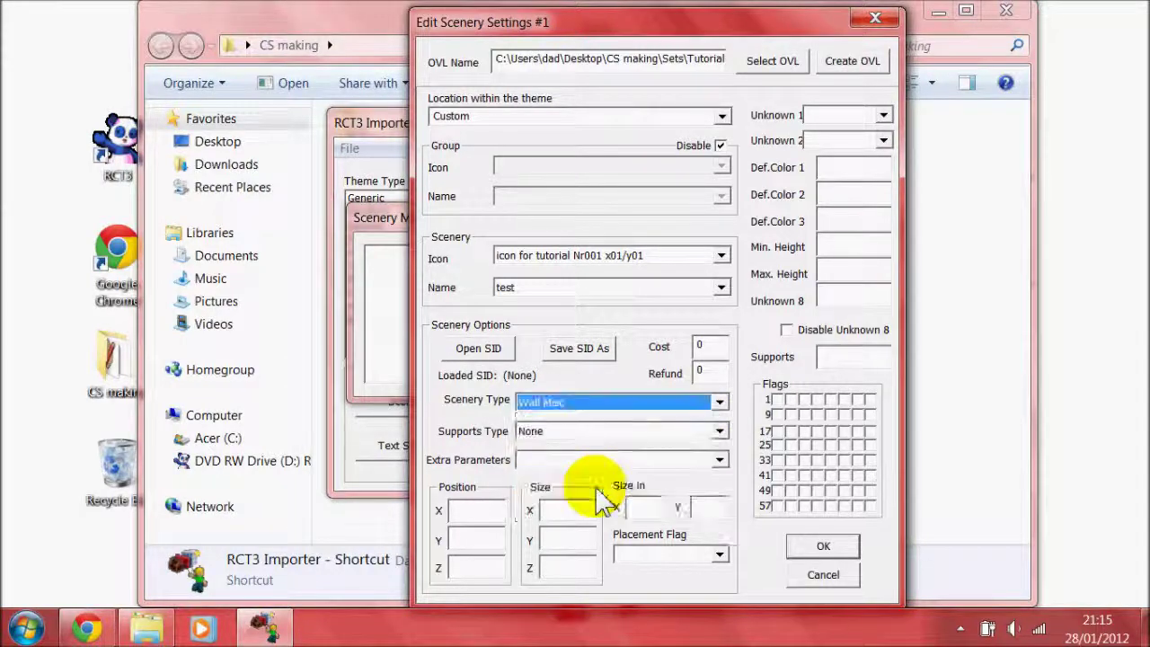
click(580, 460)
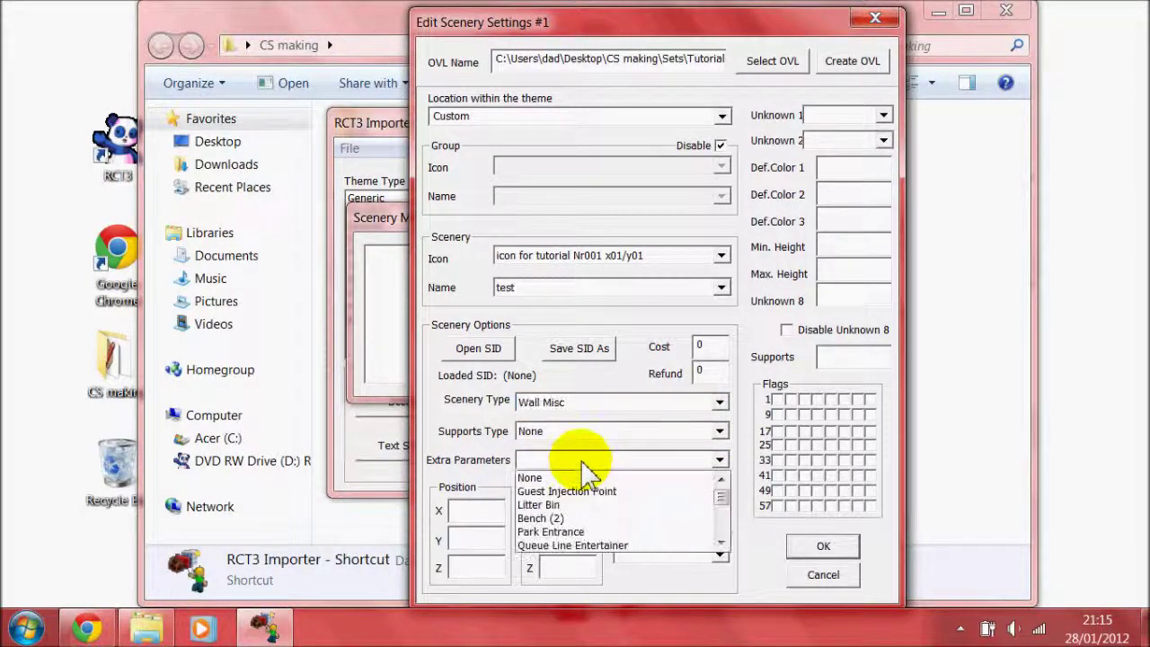
click(586, 477)
Set the scenery item's X, Y and Z position to 0 and its X, Y and Z size to 4.
click(492, 514)
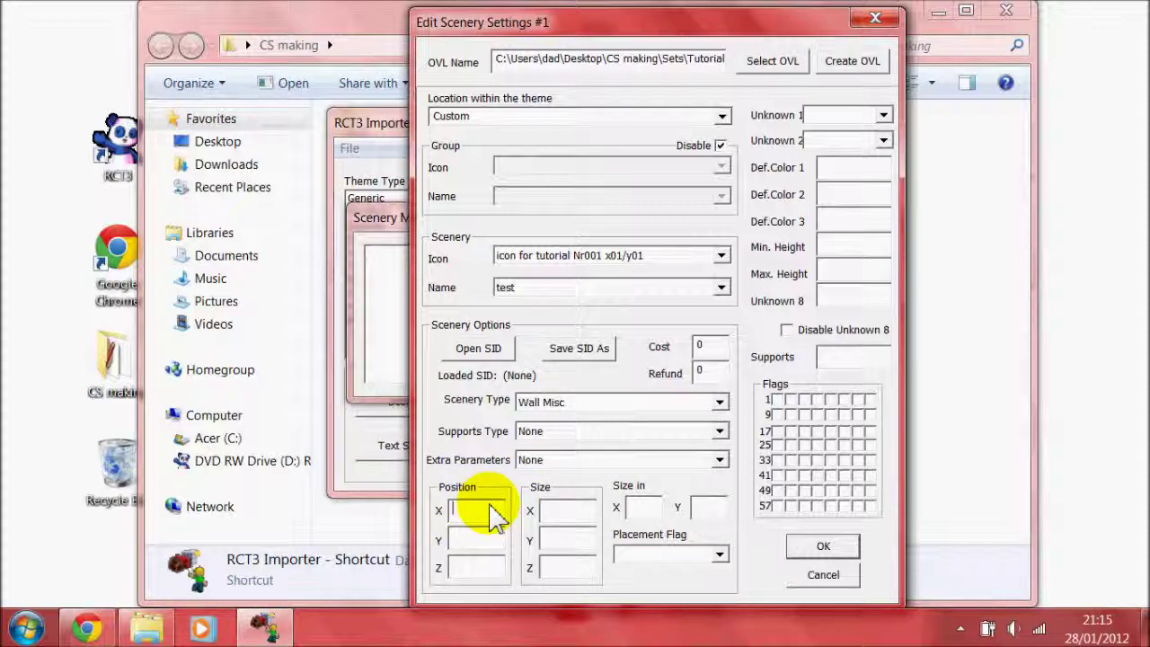
text(0)
click(474, 543)
text(0)
click(476, 564)
text(0)
click(557, 521)
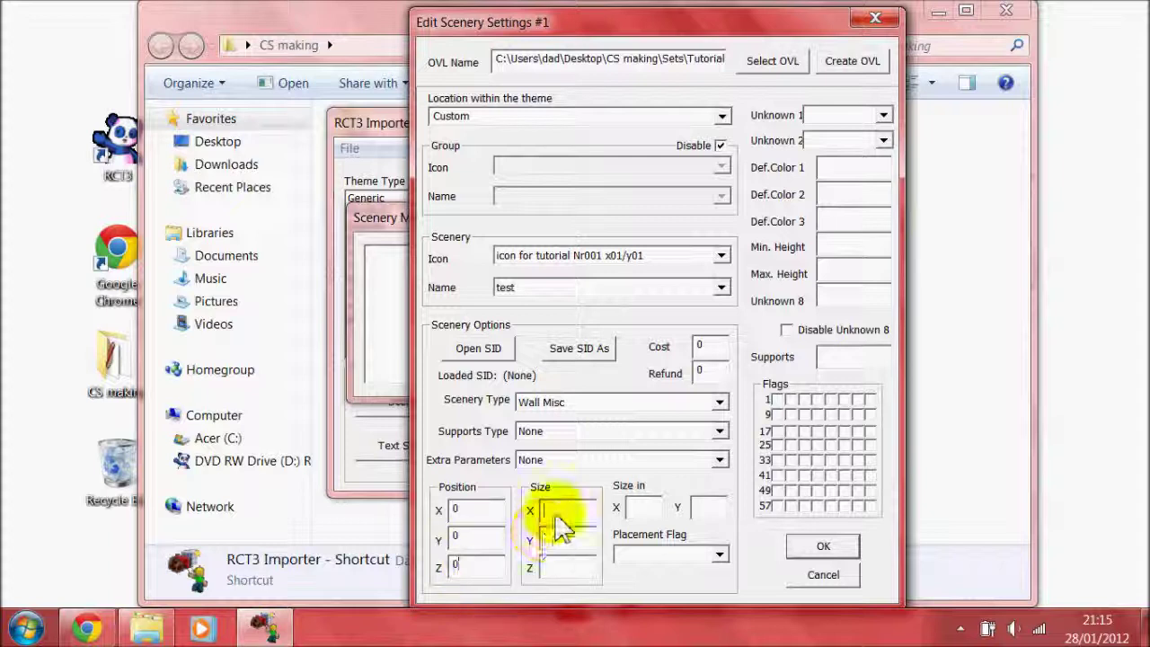
text(4)
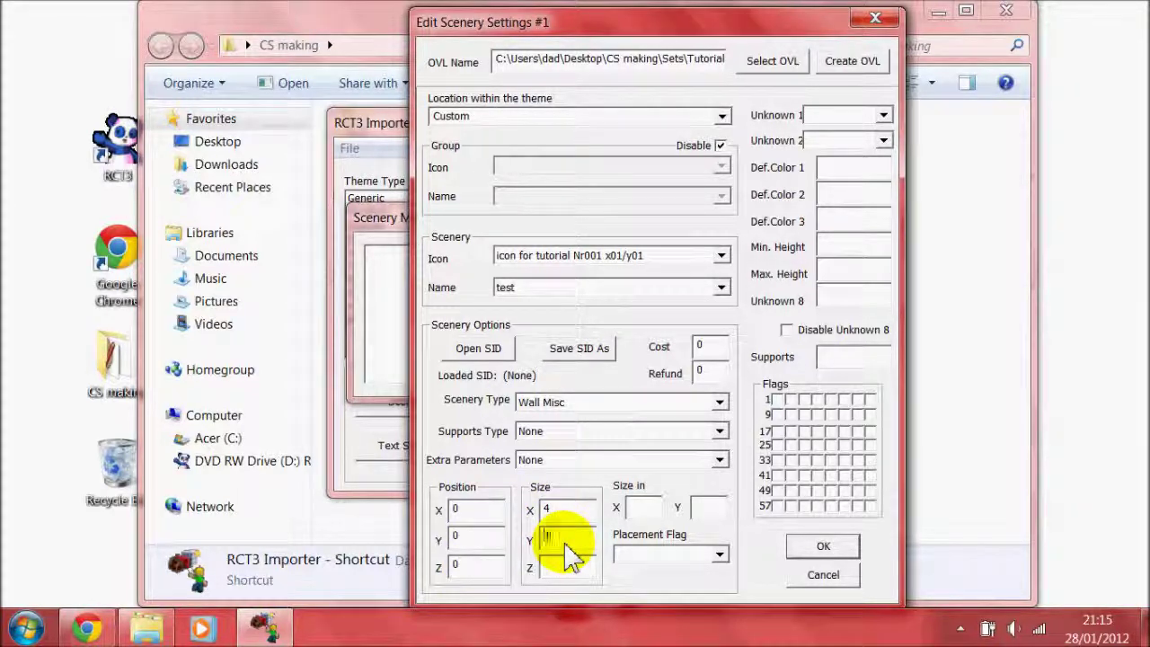
text(44)
Set the scenery item's "Size in" X and Y values to 1 and its placement flag to Full Tile.
click(645, 508)
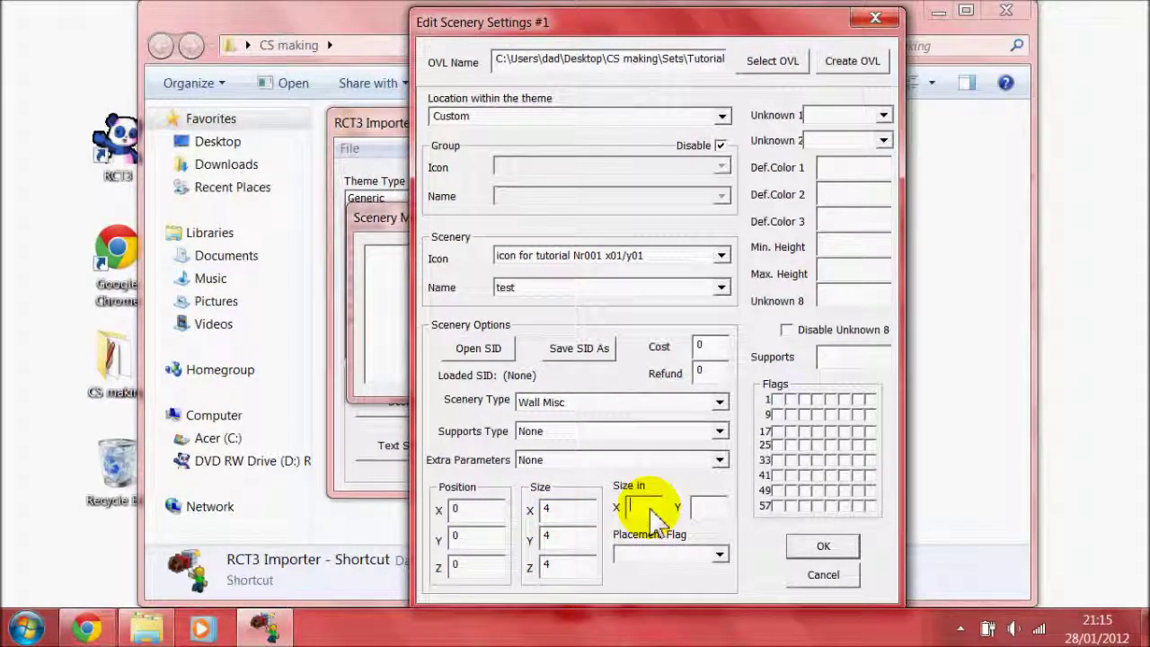
text(1)
click(710, 508)
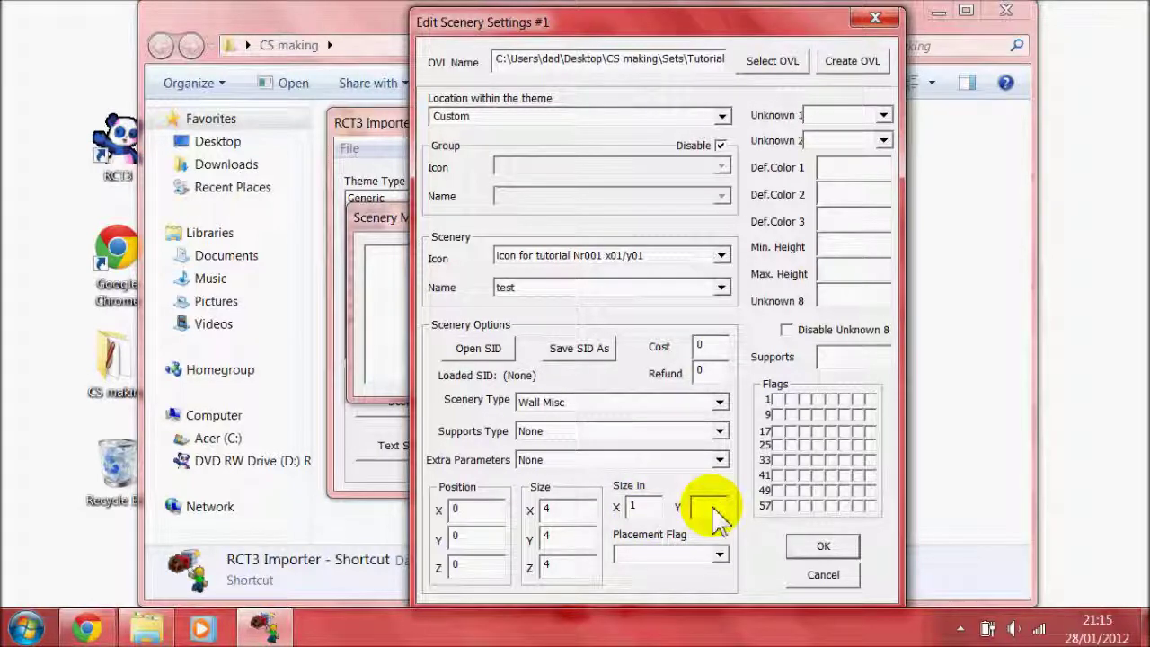
text(1)
click(719, 555)
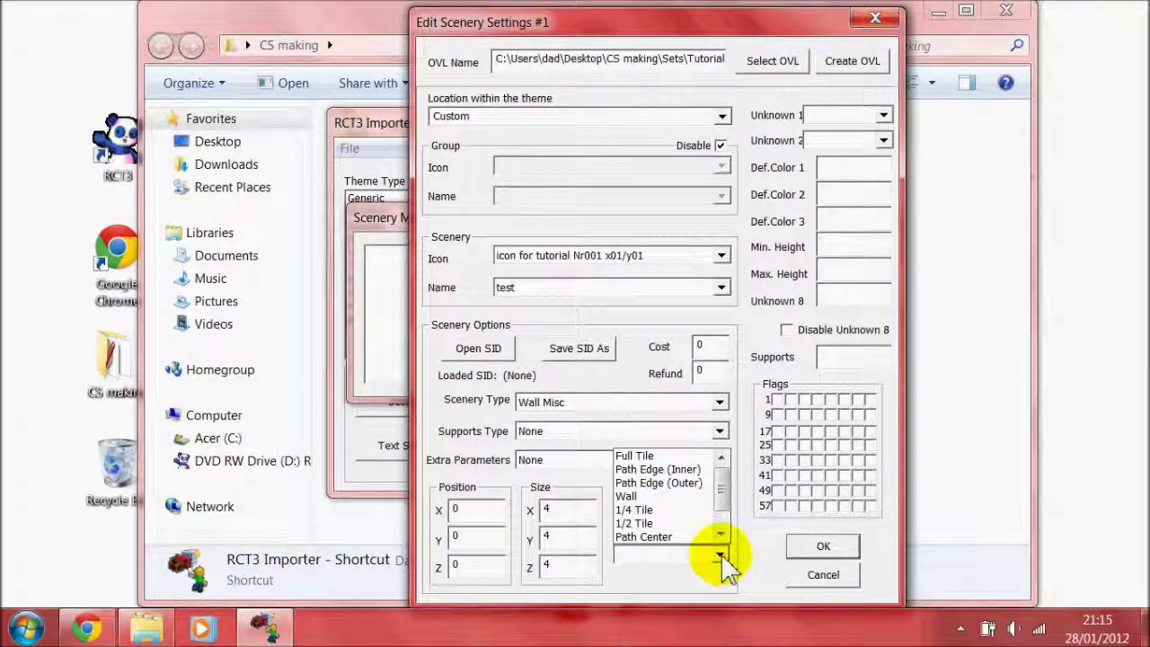
click(667, 458)
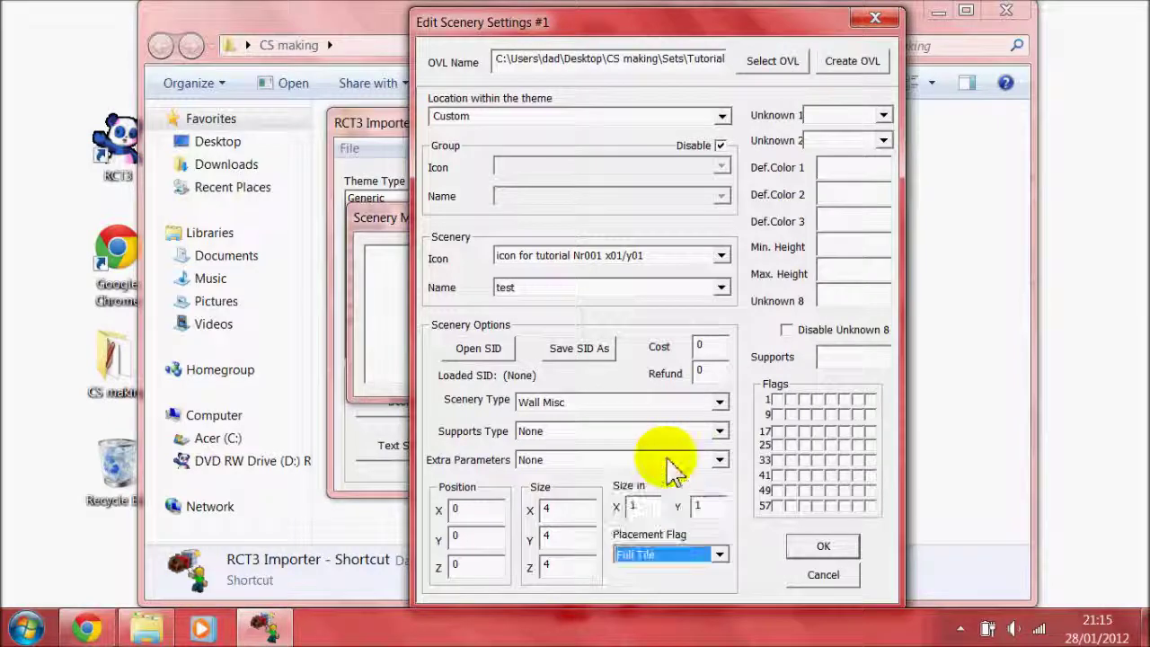
Set Unknown 1 and Unknown 2 to "0 (unknown 1)" and Def.Color 1, 2 and 3 to 0.
click(872, 116)
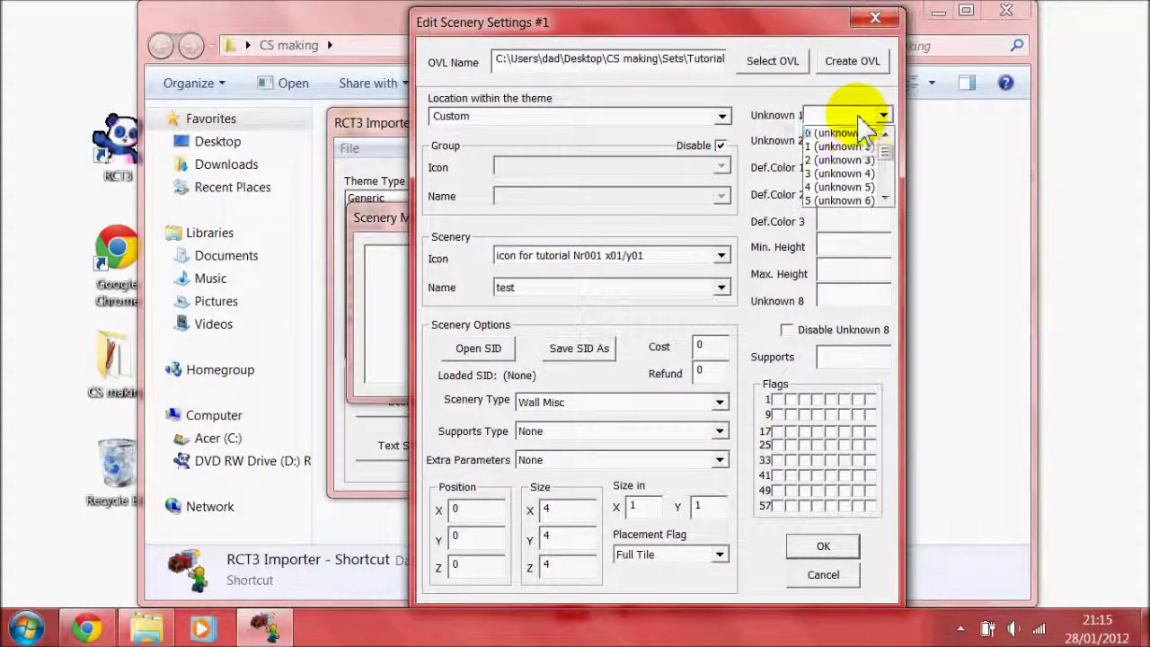
click(855, 133)
click(862, 144)
click(854, 161)
click(855, 173)
text(0)
click(844, 193)
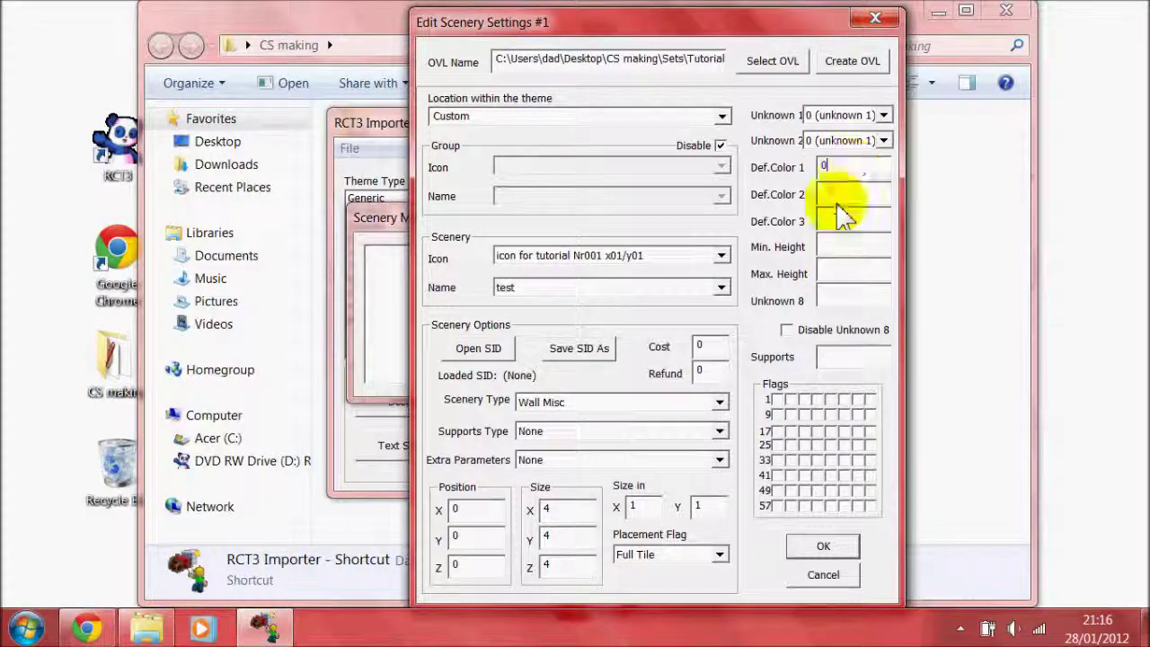
text(0)
click(840, 221)
text(0)
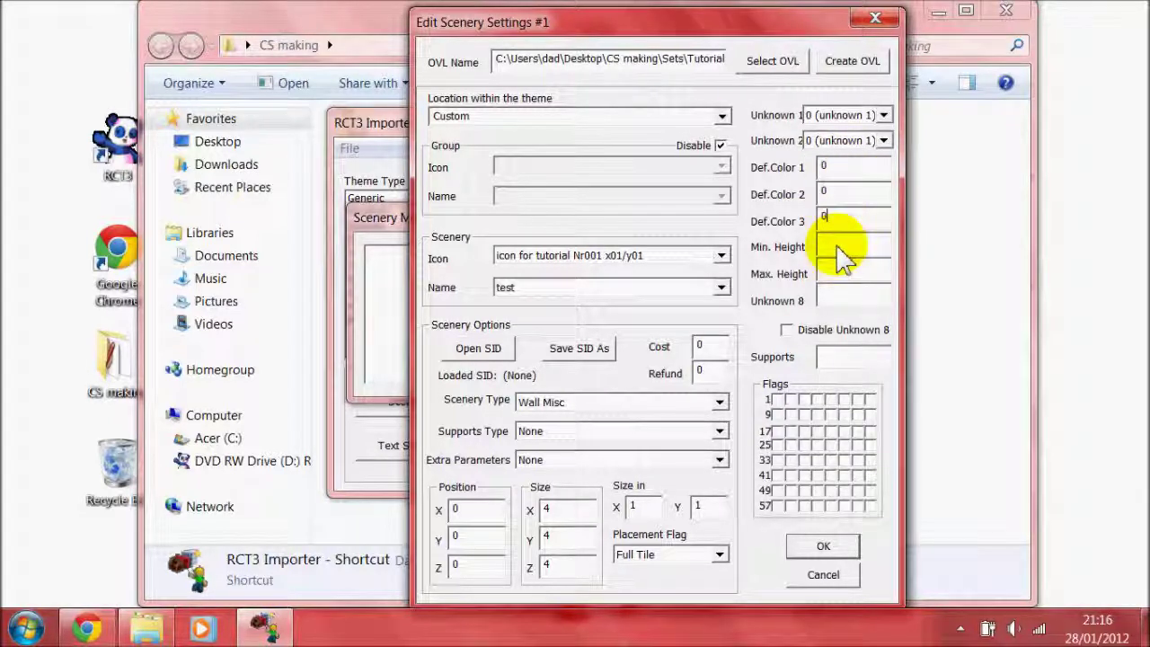
Set the minimum height, maximum height, Unknown 8 and Supports to 0 and save the scenery settings.
click(838, 248)
text(00)
click(847, 302)
text(0)
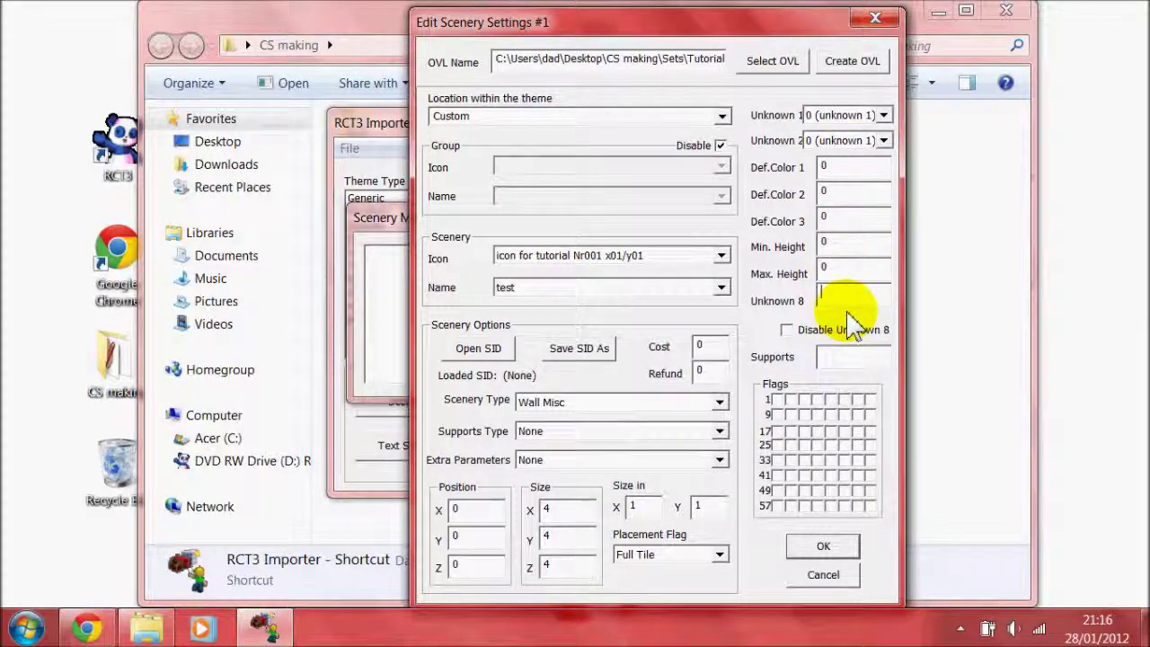
click(853, 358)
text(0)
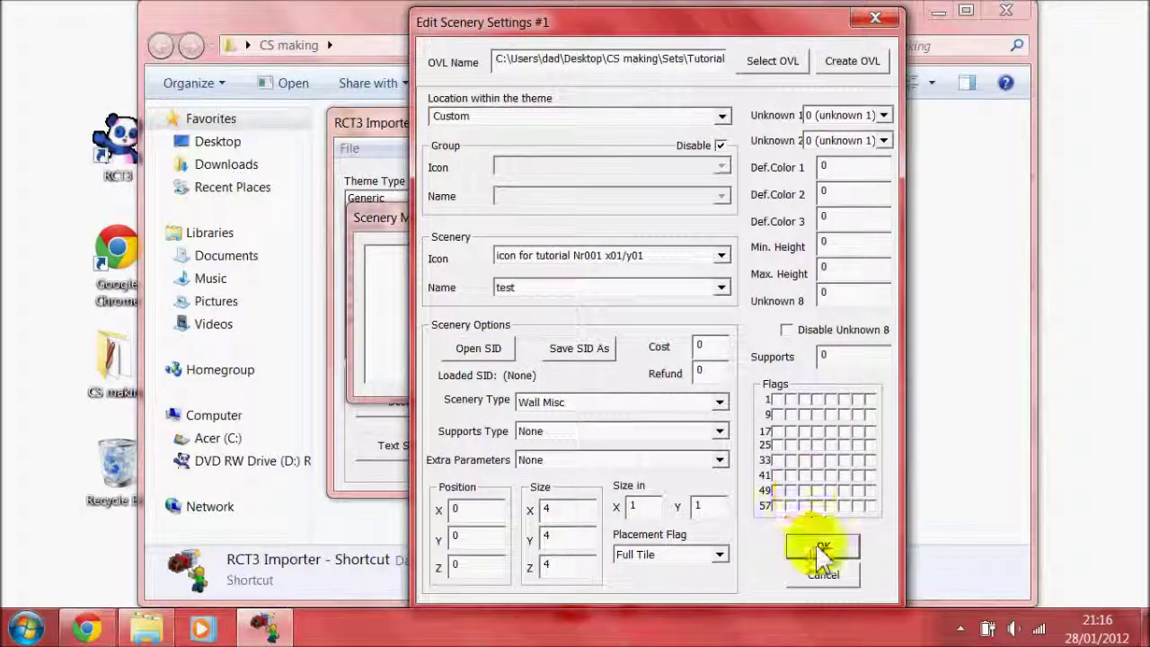
click(821, 546)
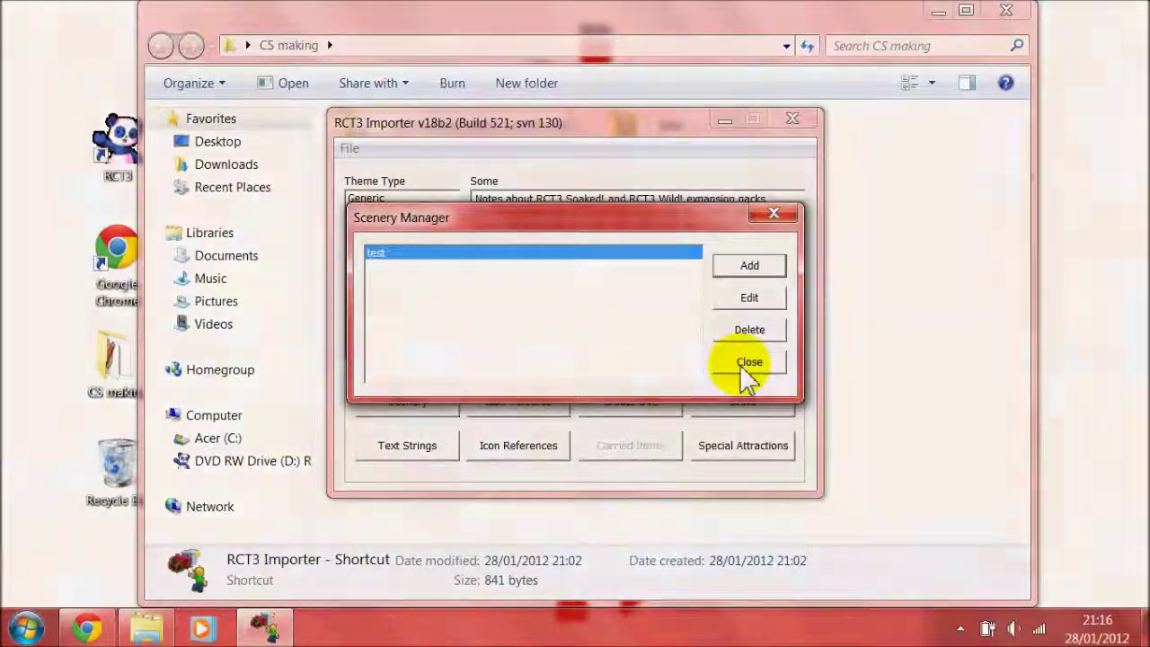
Close the scenery manager, set the theme type to Generic and name the theme "test".
click(749, 362)
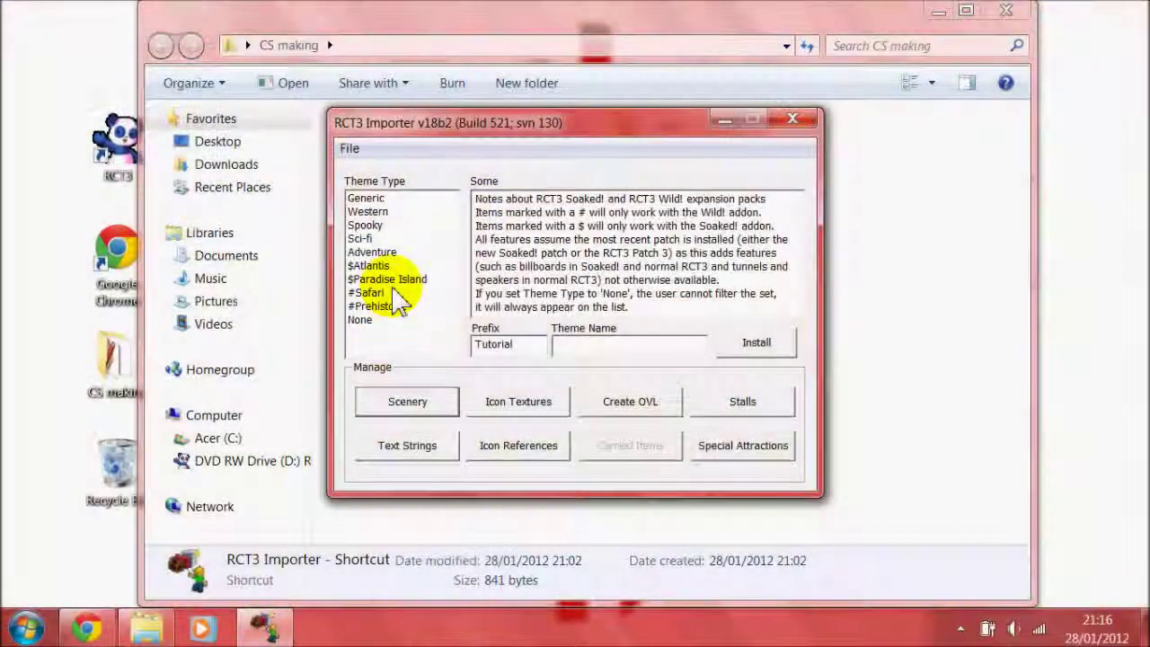
click(388, 198)
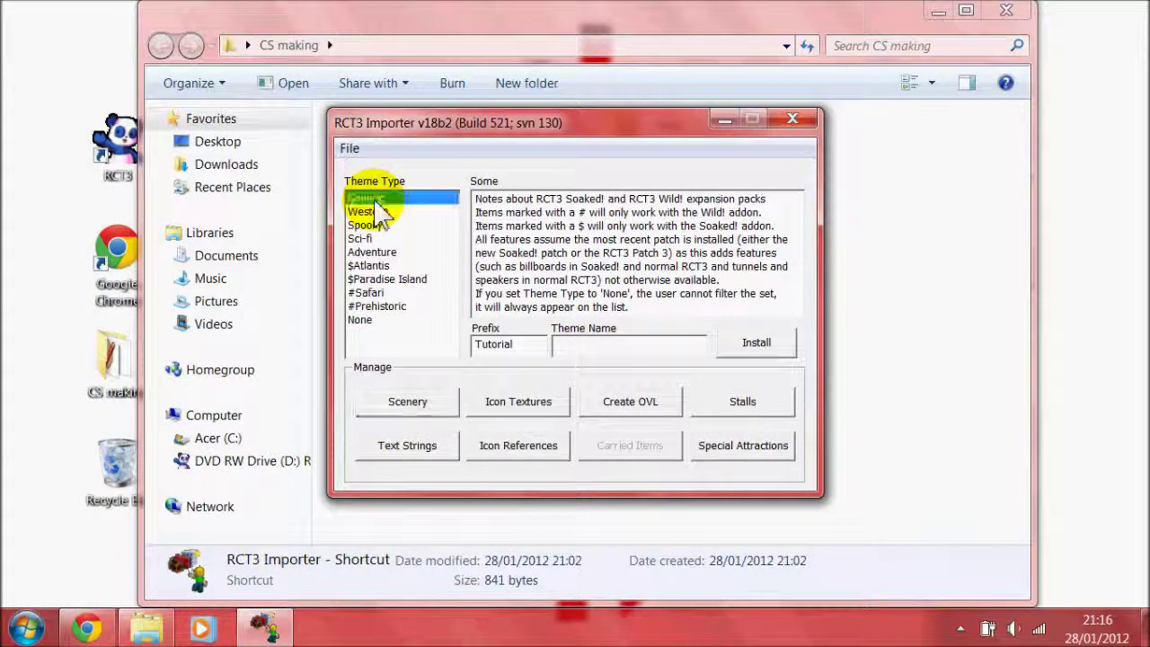
click(615, 351)
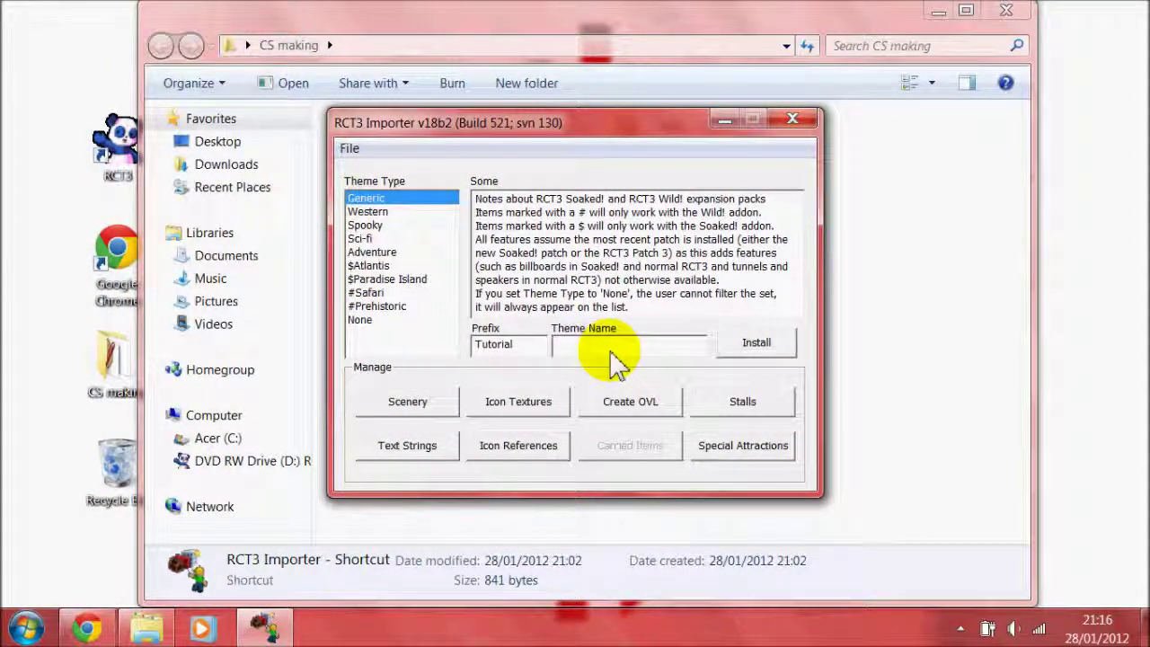
text(test)
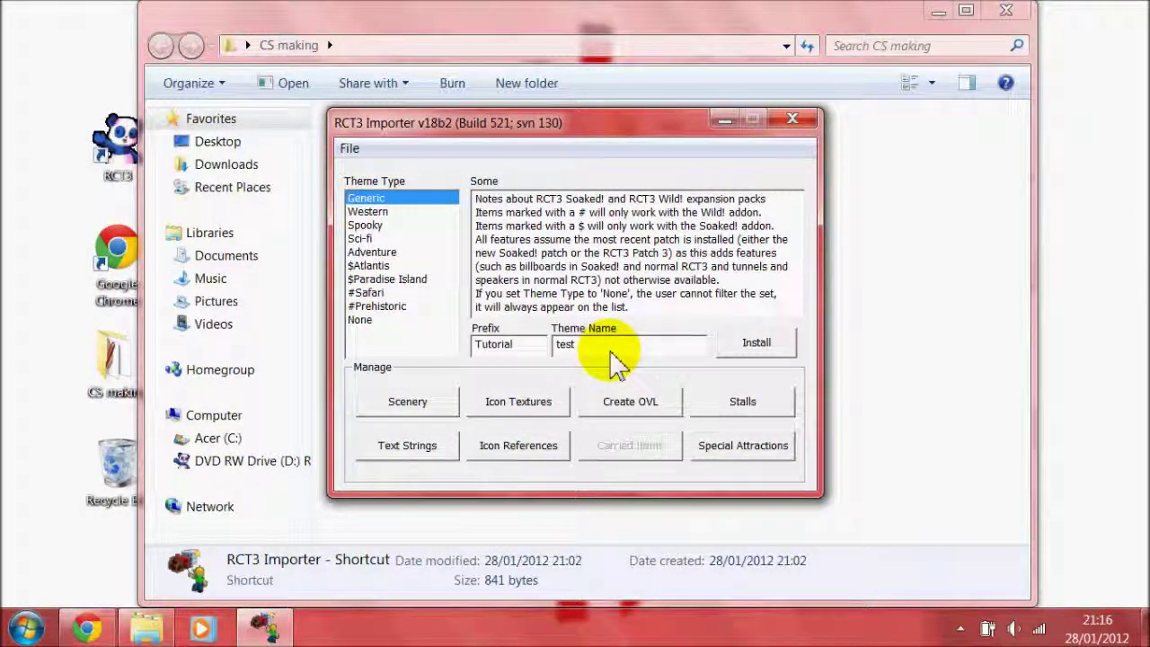
Install the theme with the Desktop as its install directory.
click(754, 358)
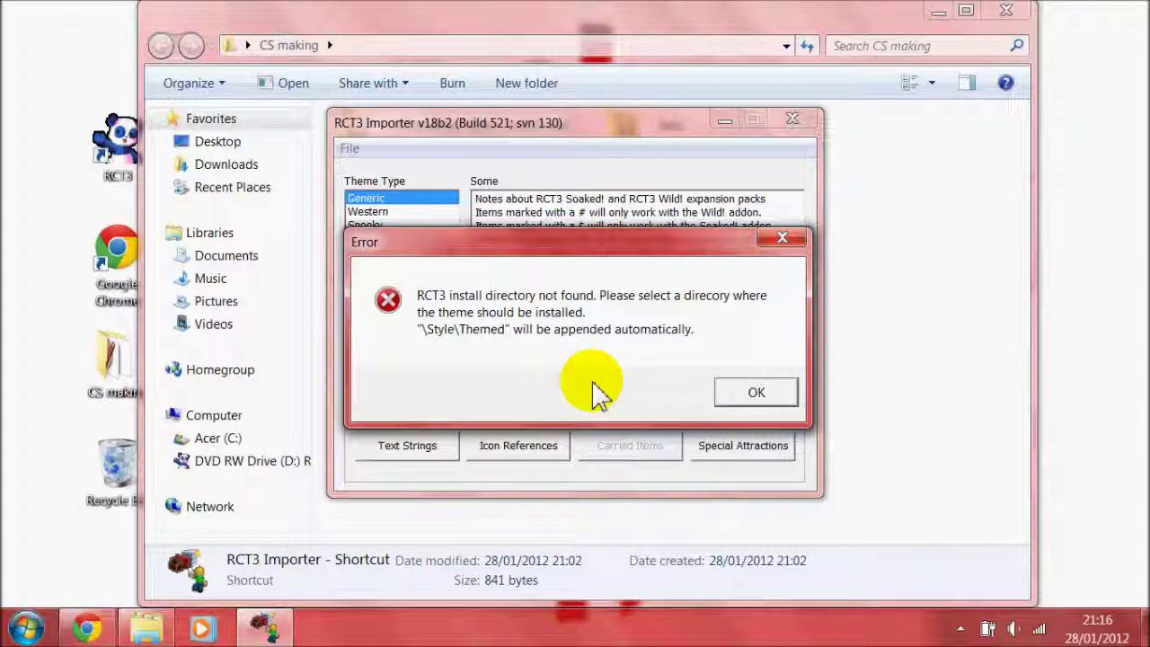
click(755, 393)
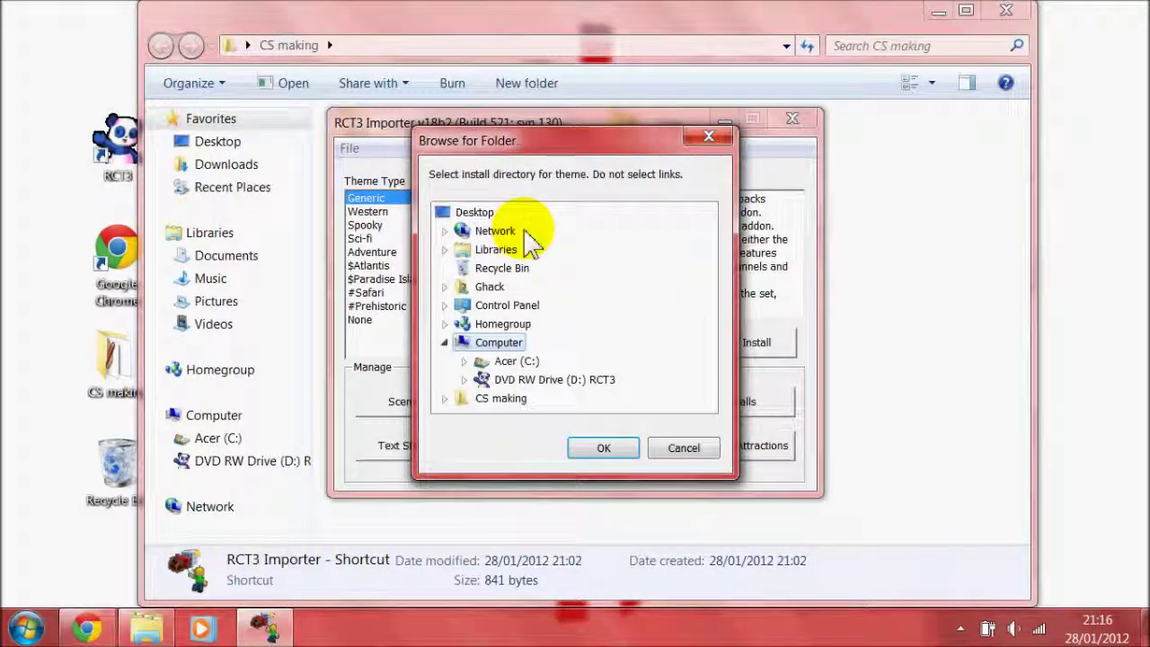
click(607, 449)
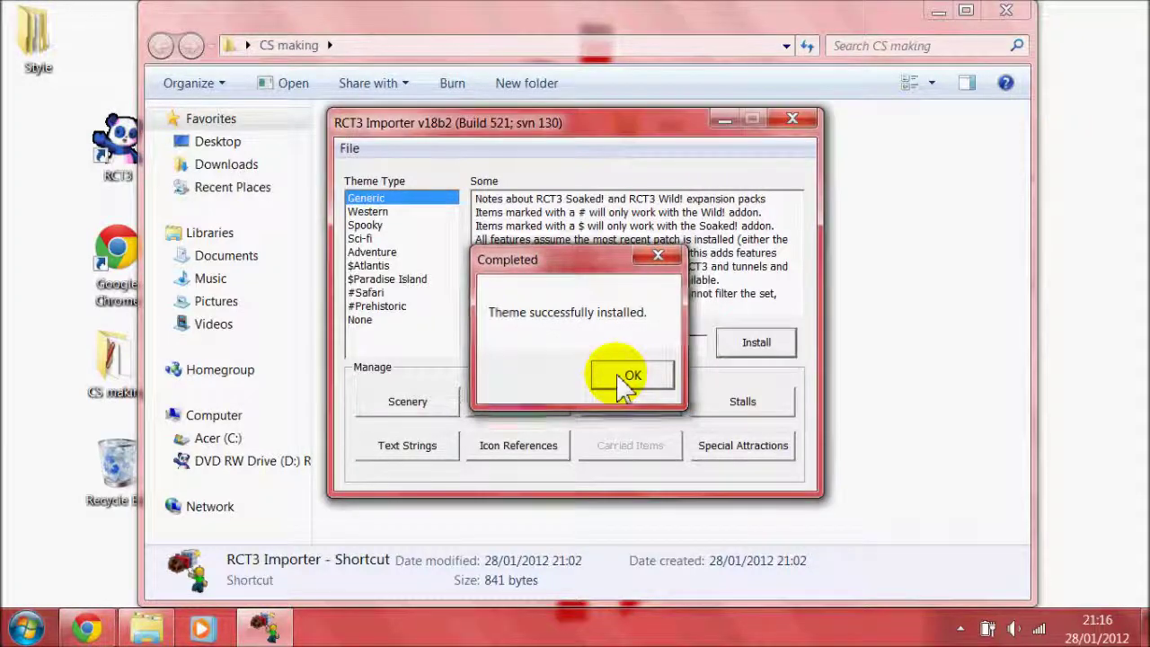
click(632, 376)
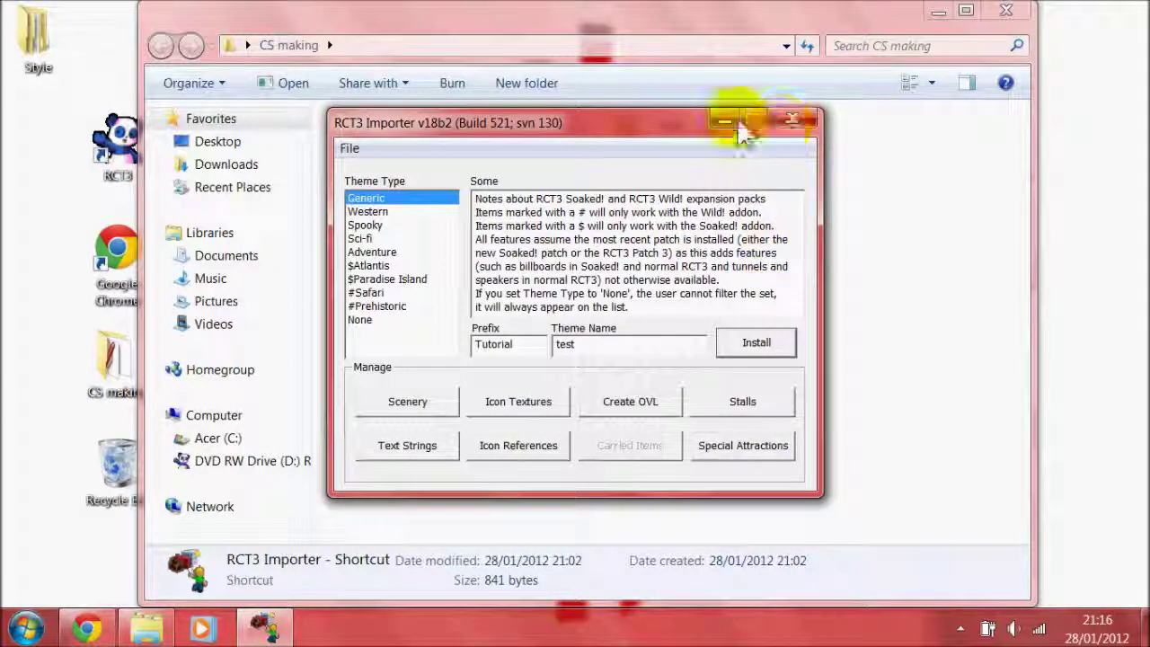
Save the theme file as "saved all" in the Tutorials folder and close the importer.
click(352, 148)
click(387, 231)
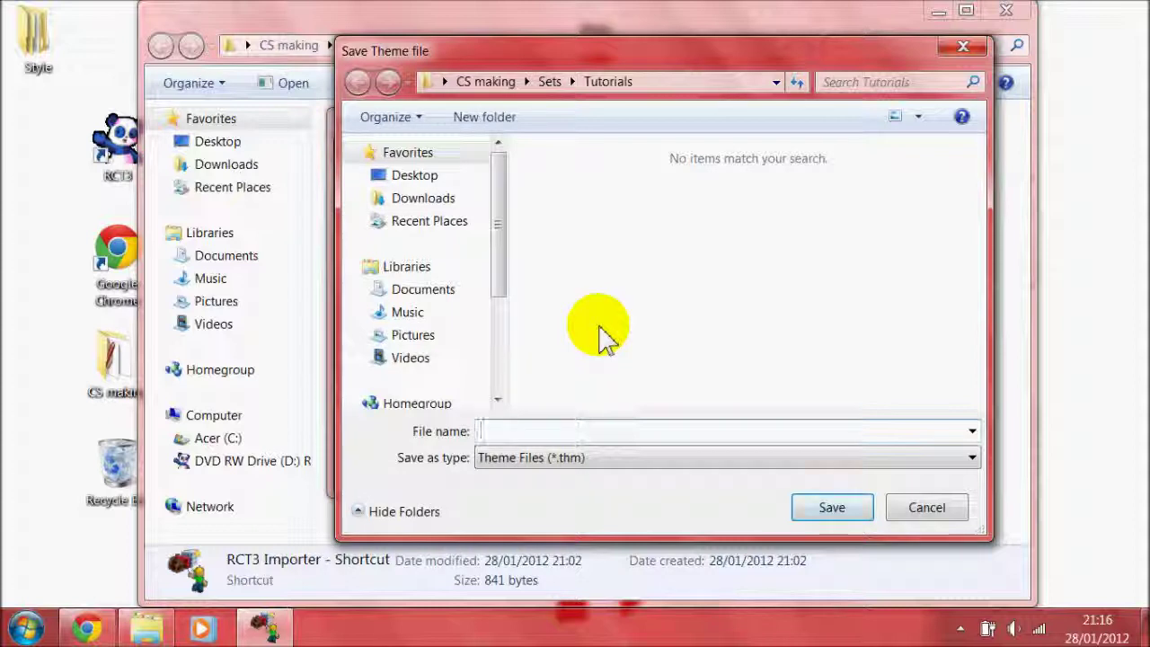
text(saved all)
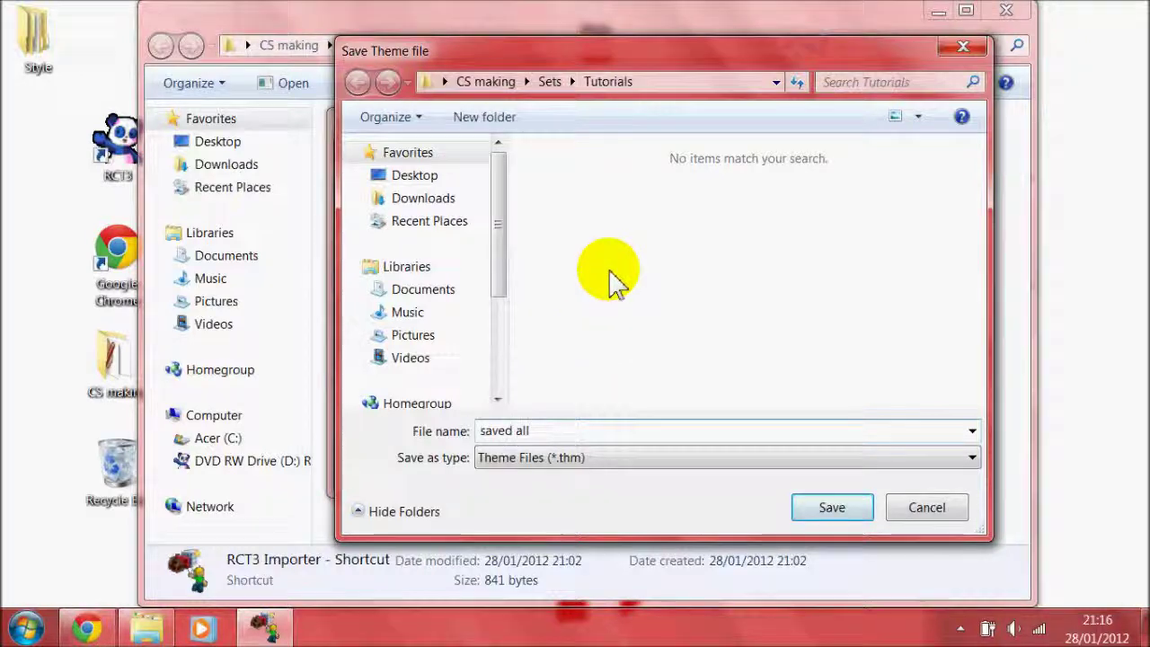
click(823, 505)
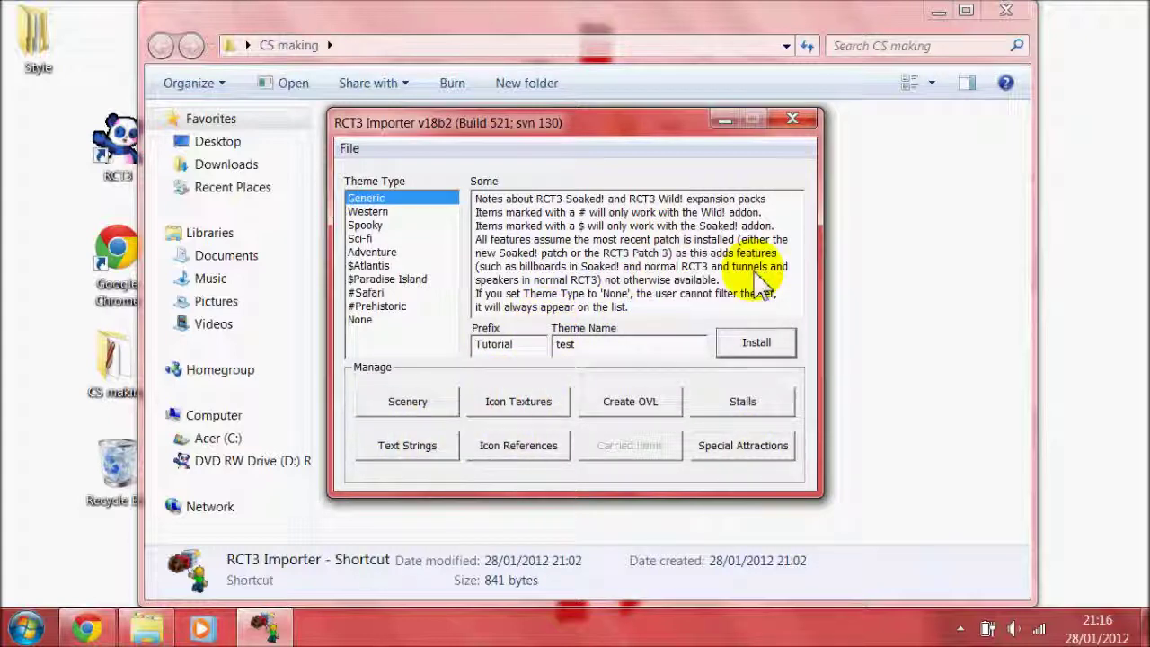
click(792, 118)
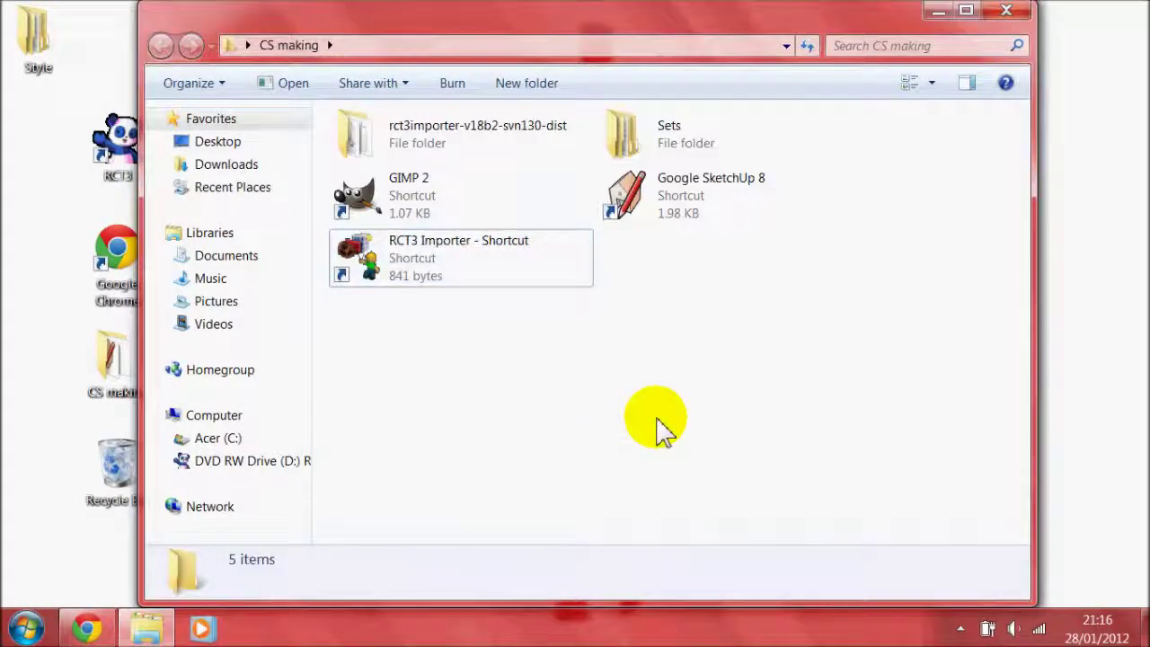
Move the Tutorialtest folder from Style > Themed on the desktop into CS making > Sets > Tutorials.
double_click(629, 139)
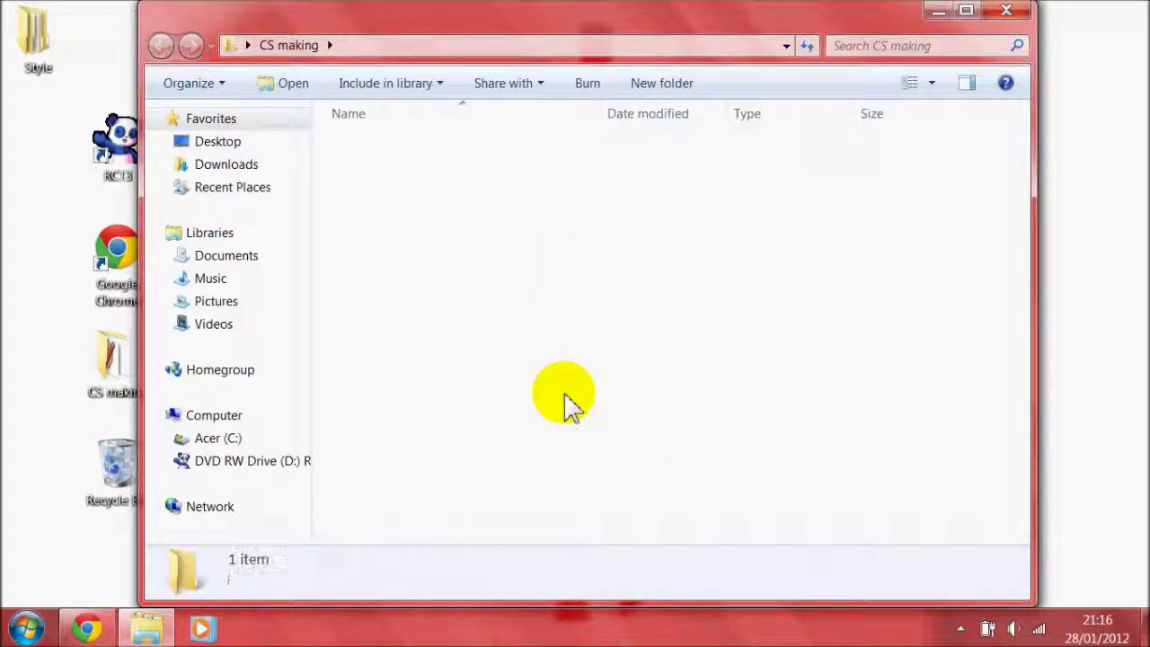
click(391, 145)
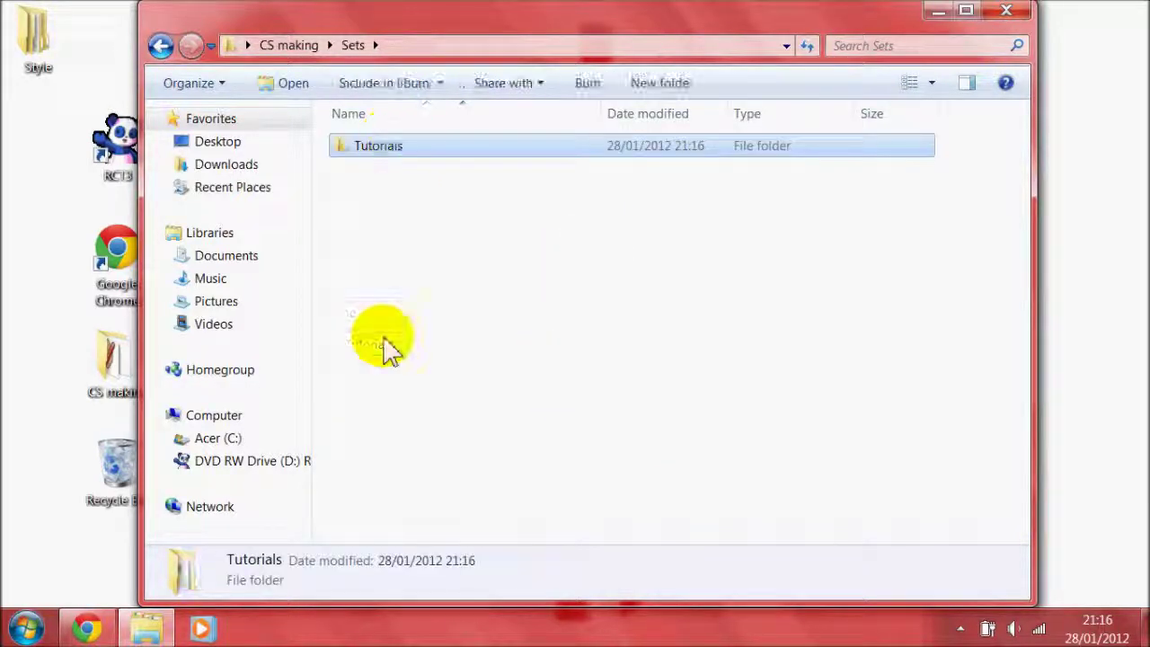
key(Return)
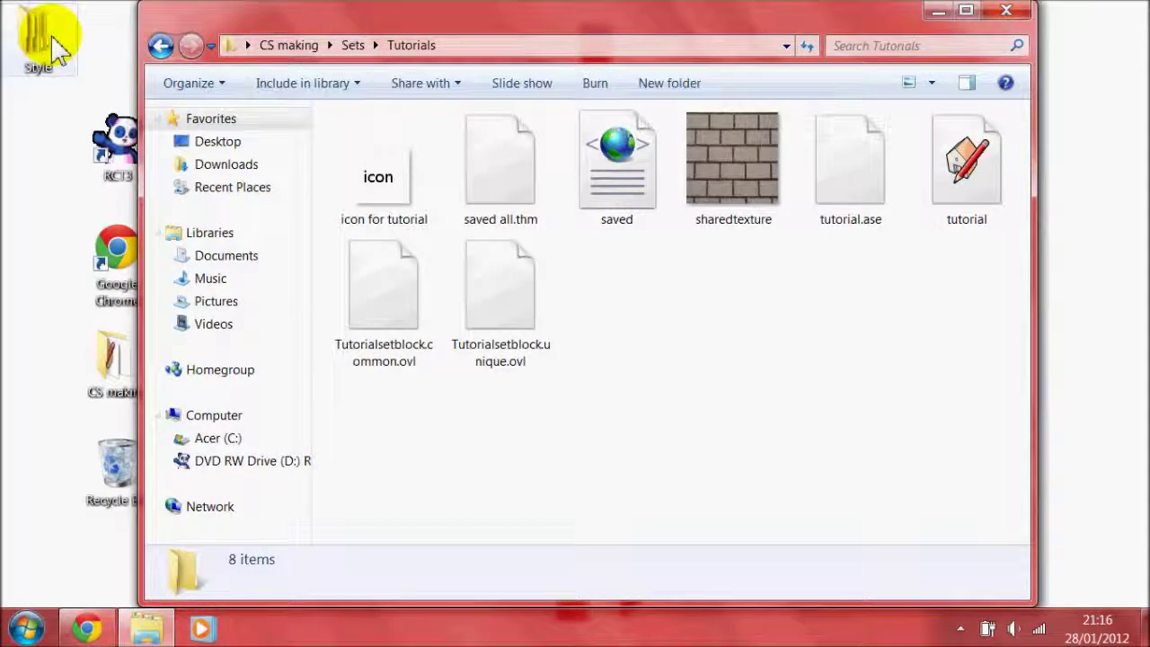
double_click(40, 41)
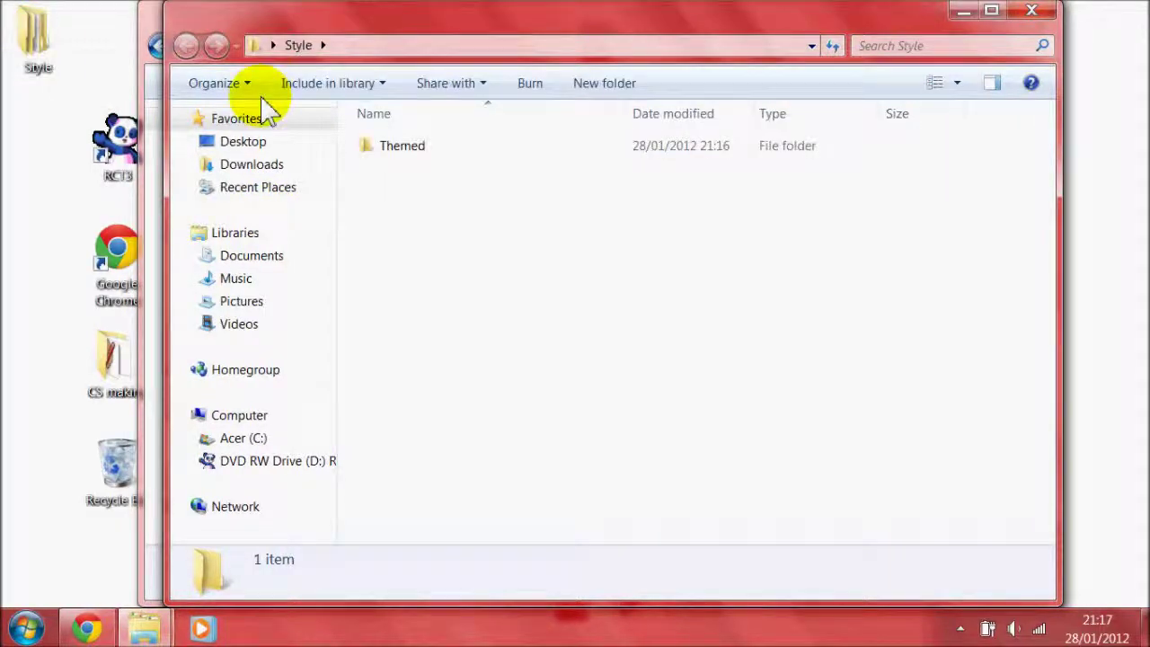
click(391, 149)
key(Return)
drag(416, 151, 35, 249)
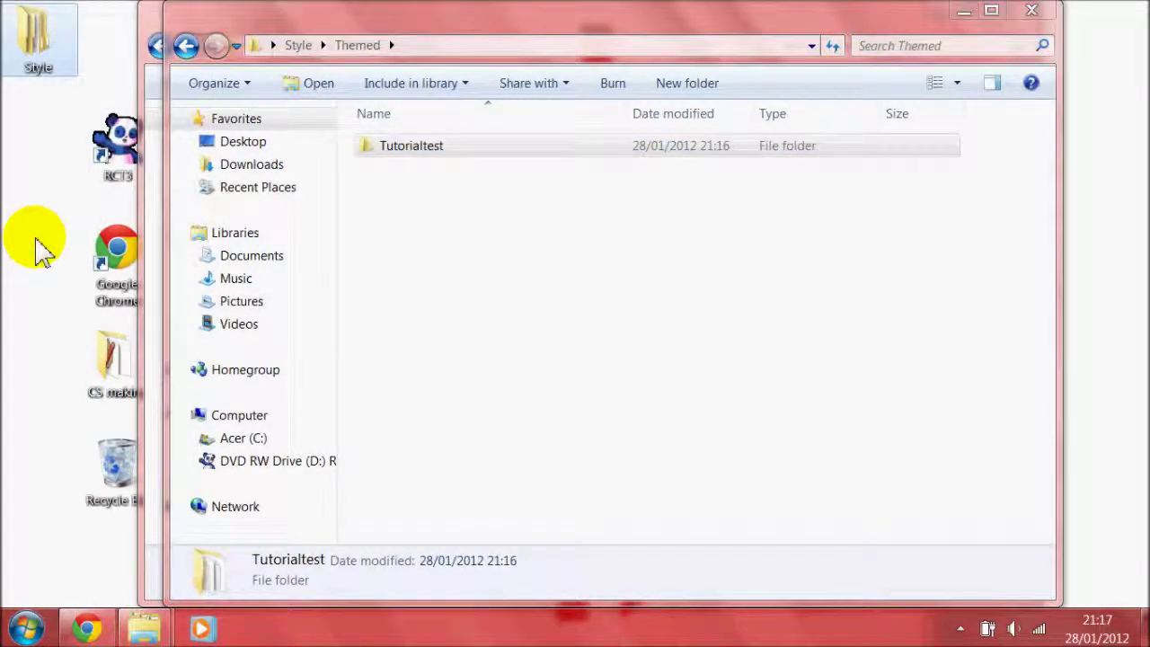
click(1031, 10)
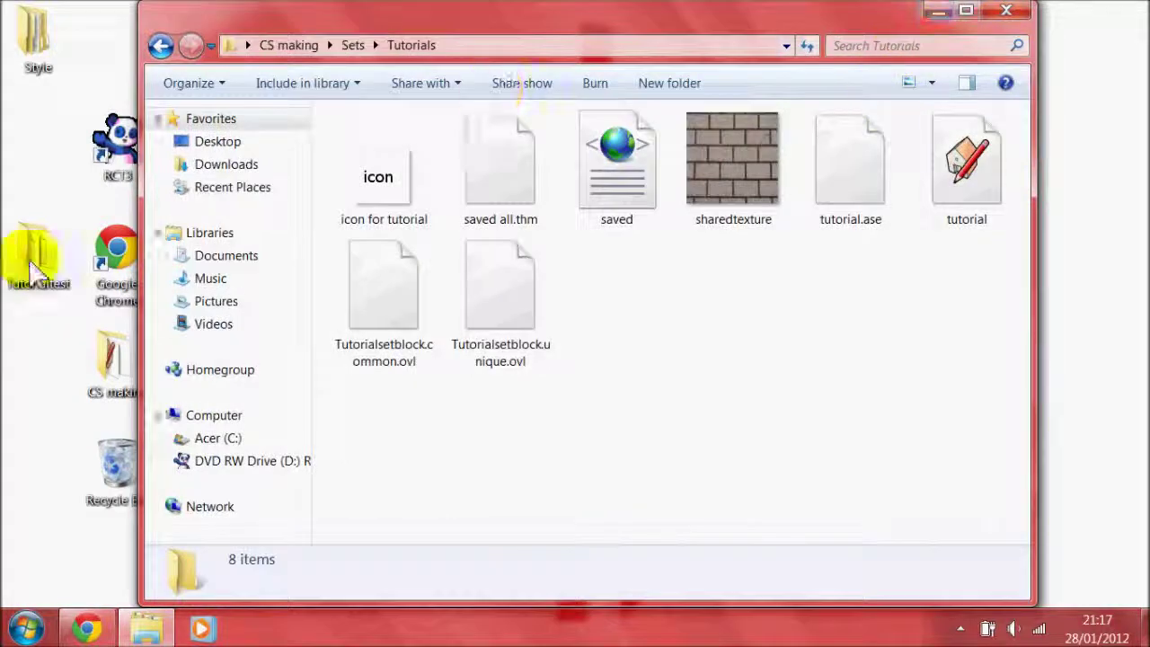
drag(29, 257, 687, 363)
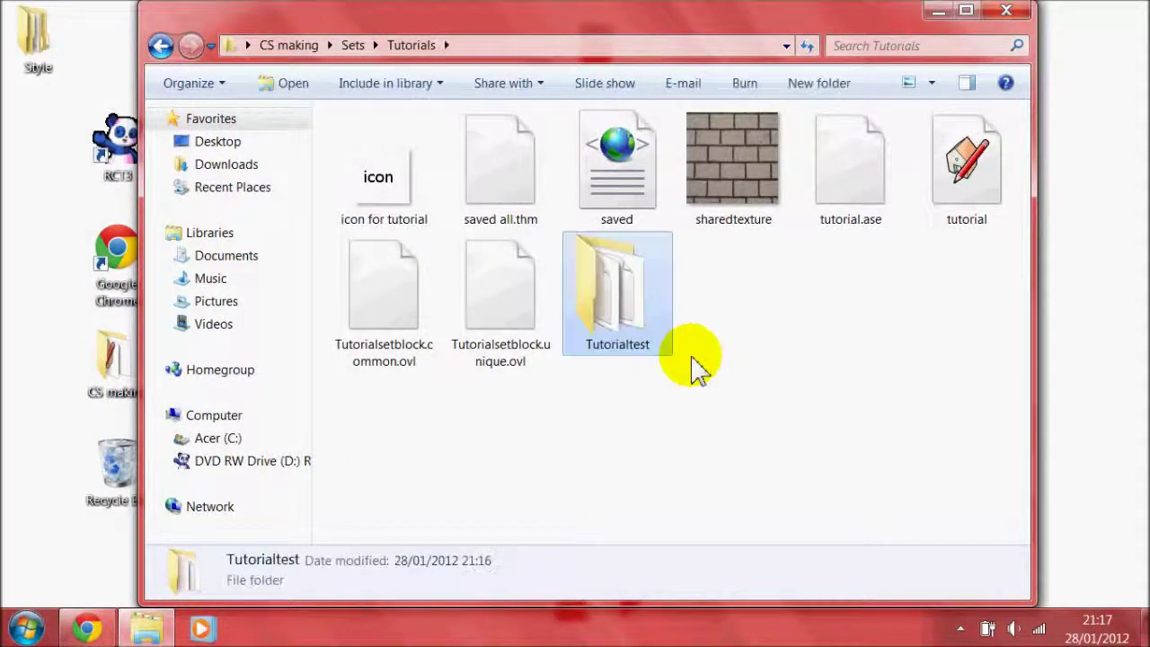
click(706, 454)
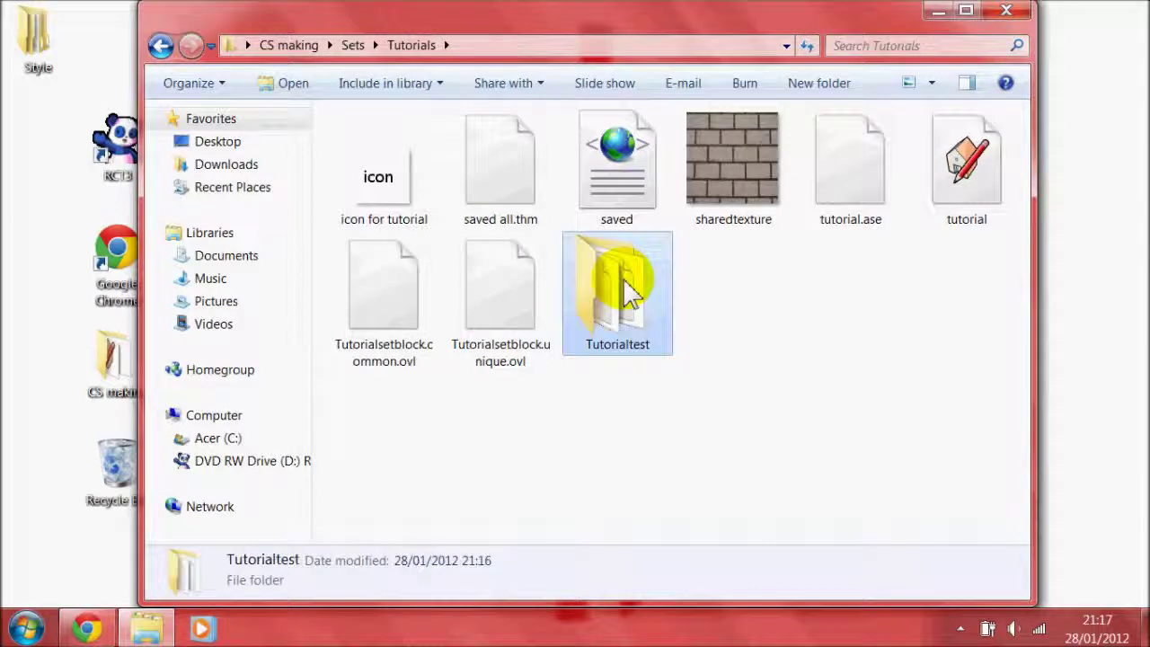
Examine the contents of the Tutorialtest folder and its Custom subfolder, return to Tutorials and close the window.
double_click(629, 286)
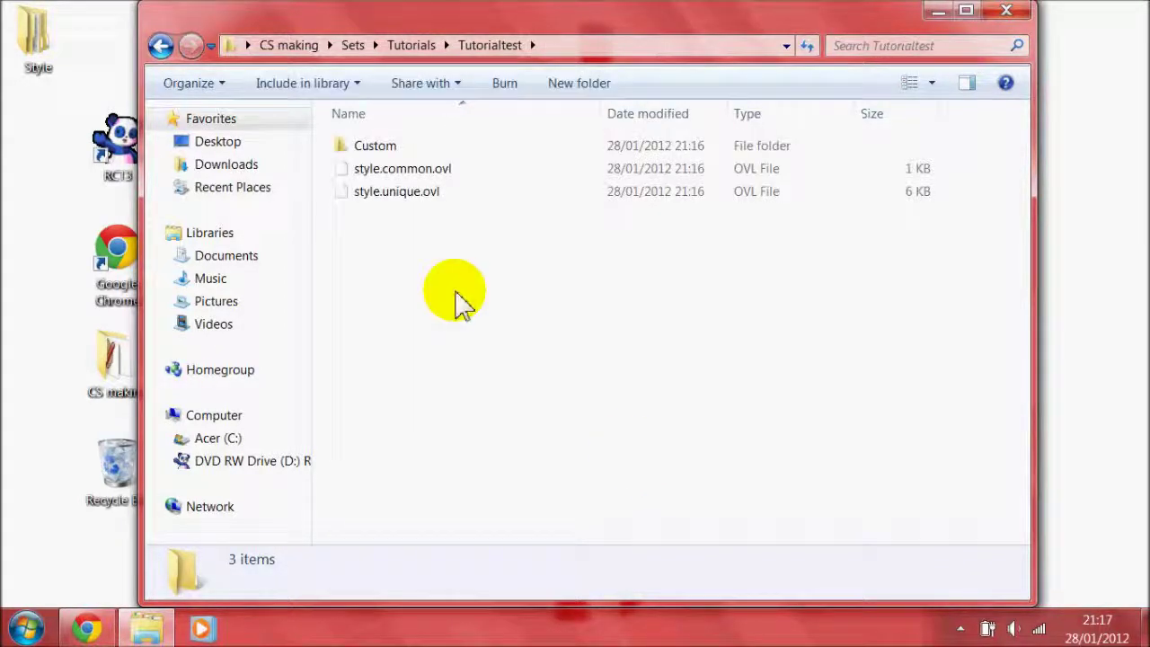
double_click(427, 144)
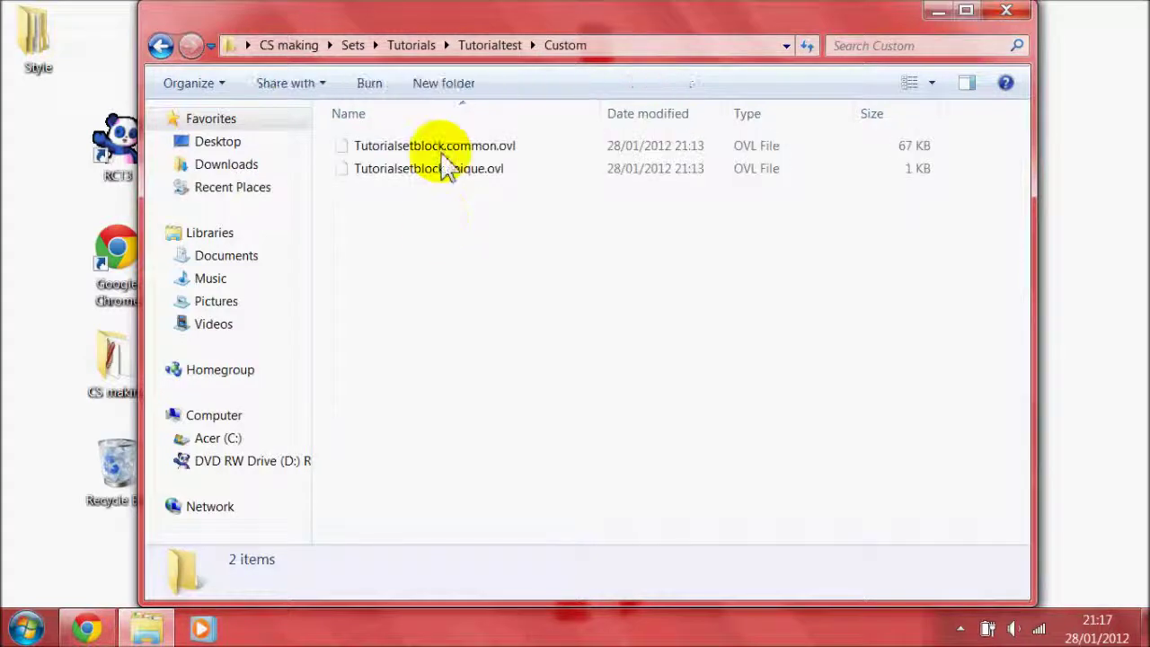
click(161, 47)
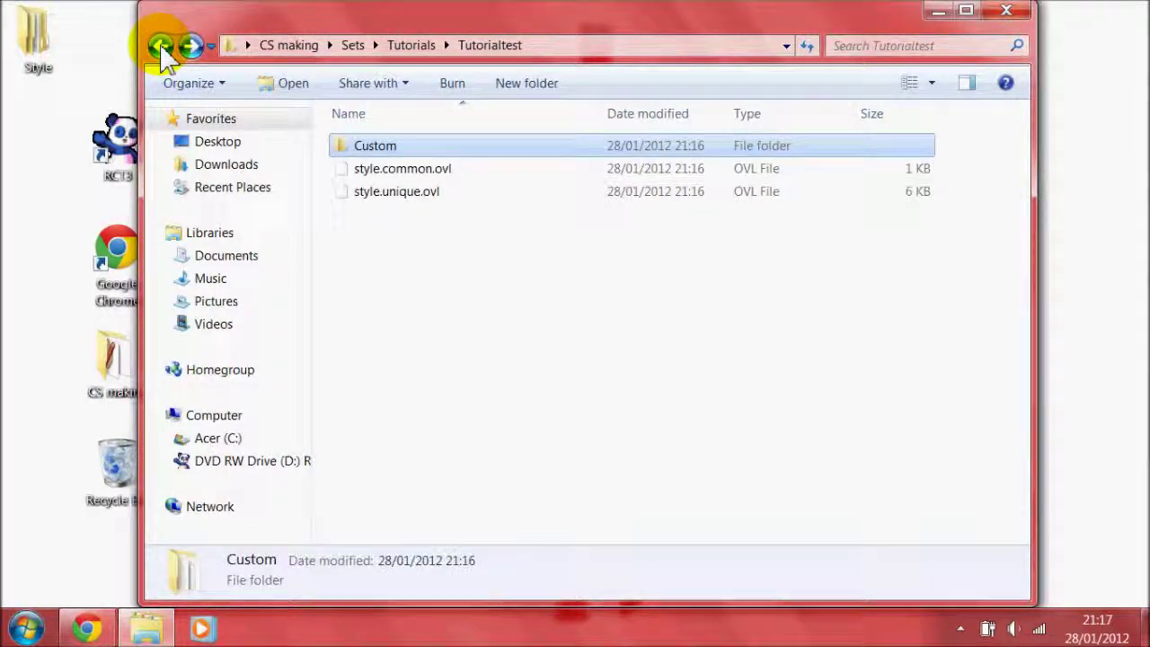
key(BackSpace)
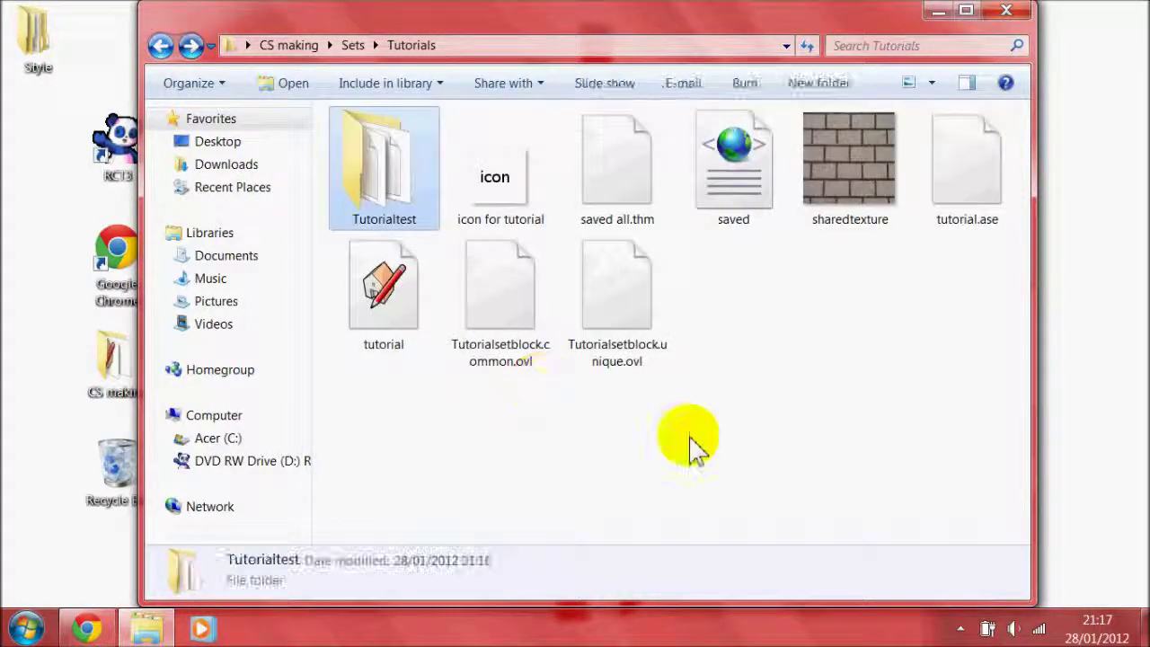
click(750, 440)
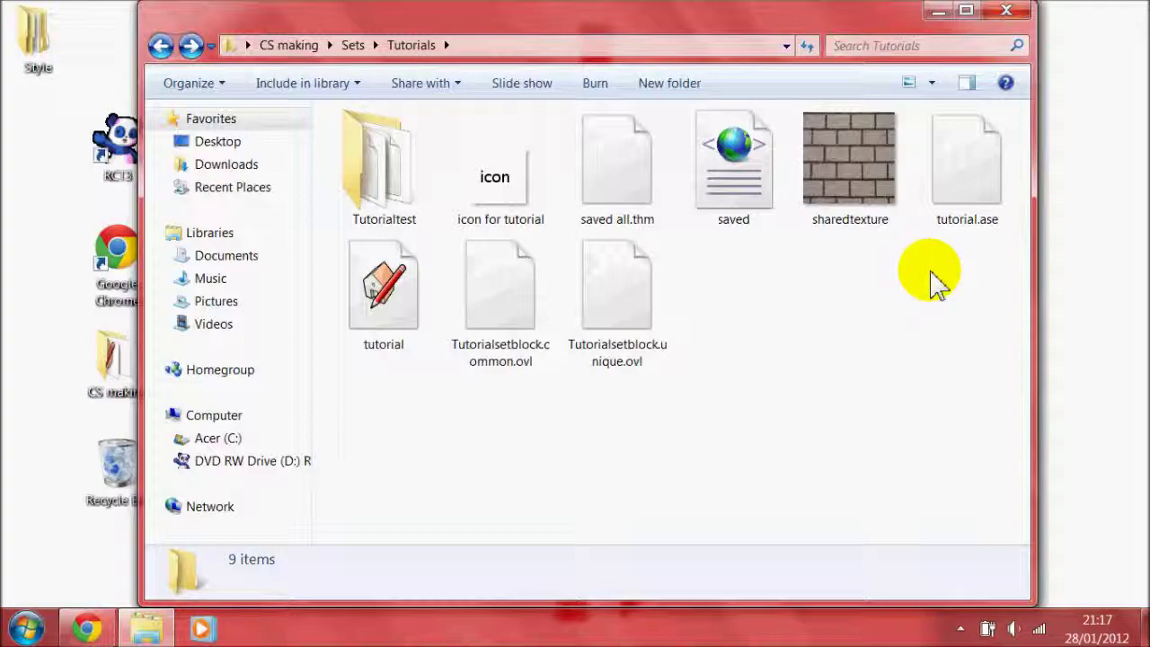
click(1009, 15)
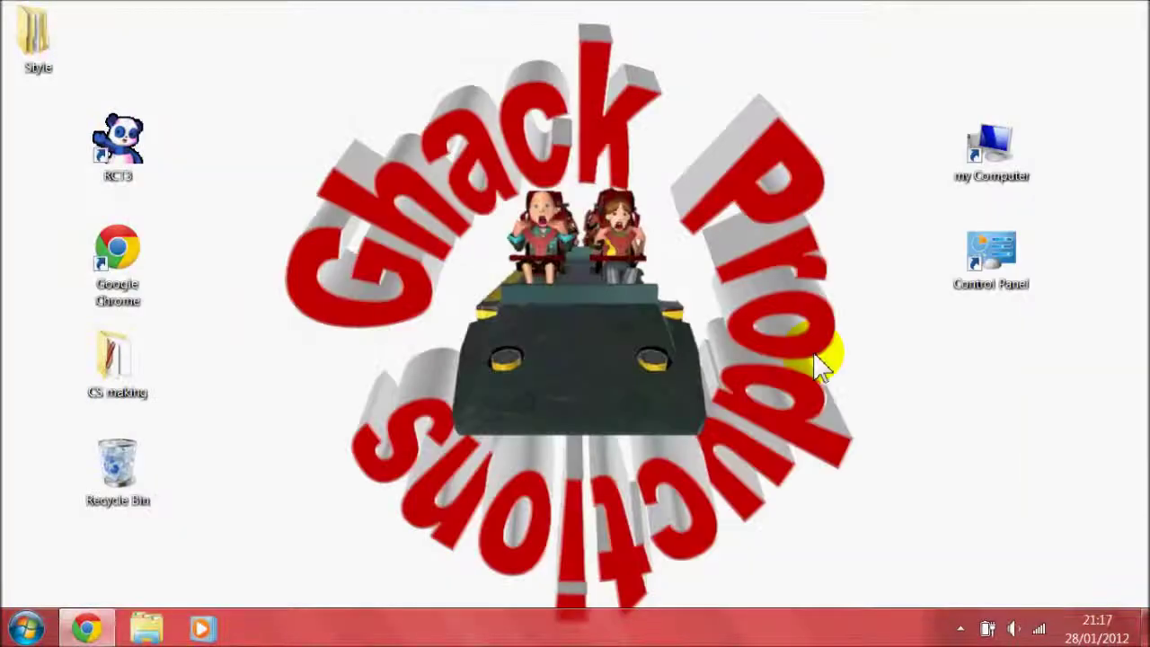